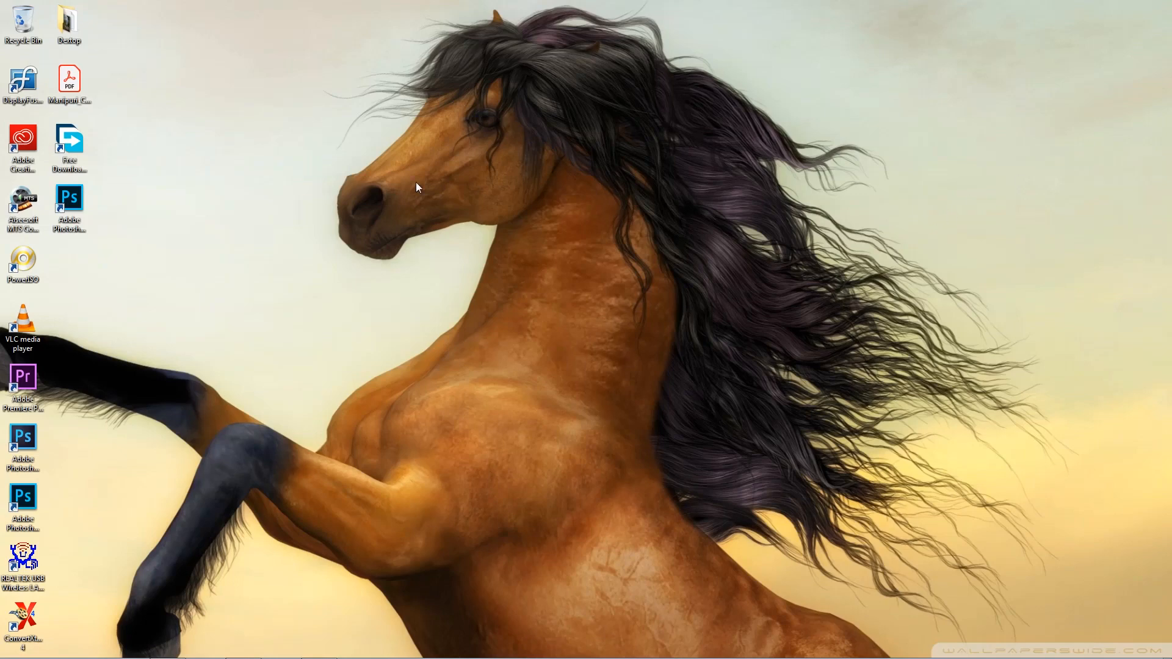
- Launch Photoshop and open the image Beautiful-fashion-girl-hair-flying_2560x1600 from the Hair refine folder
double_click(77, 198)
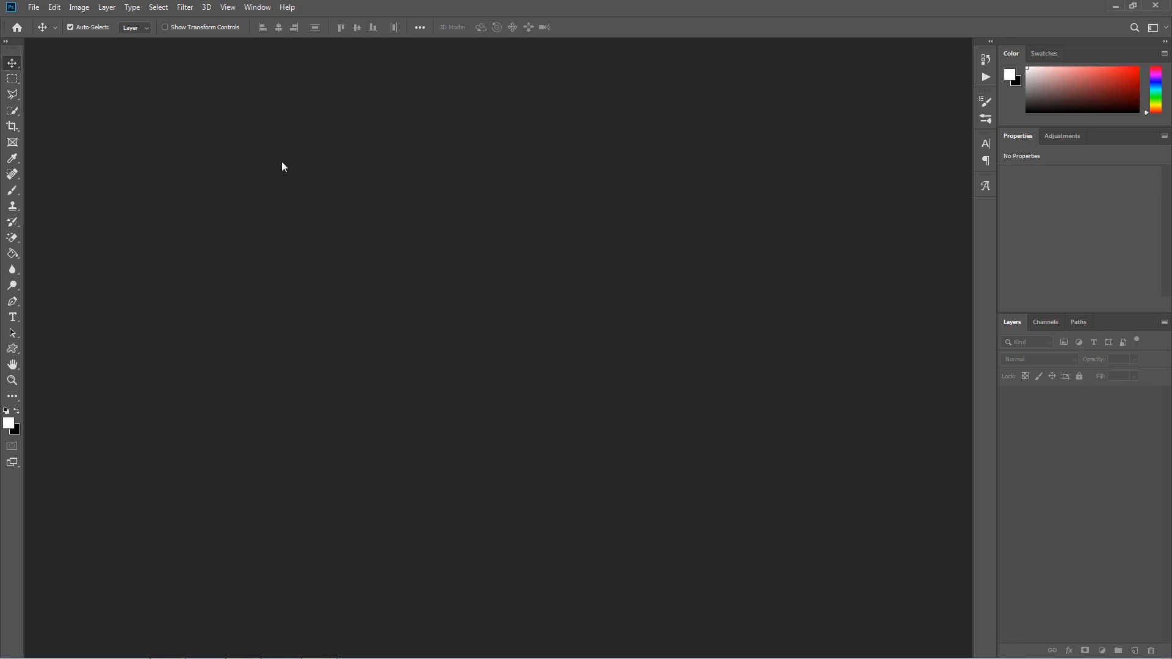
click(31, 9)
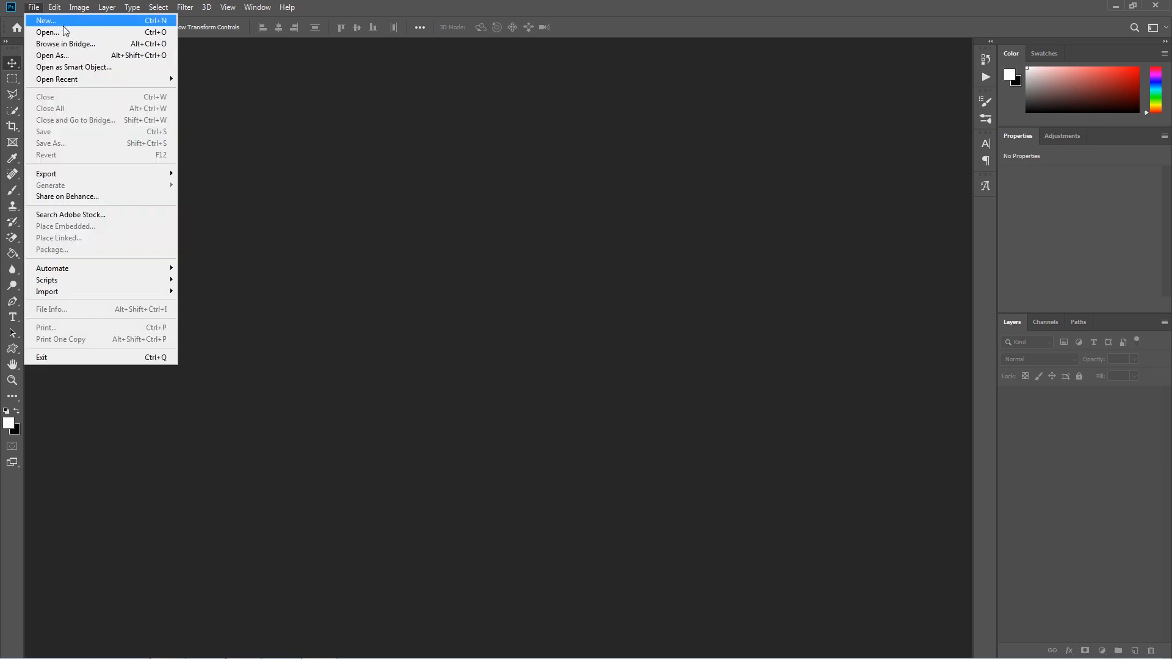
click(121, 33)
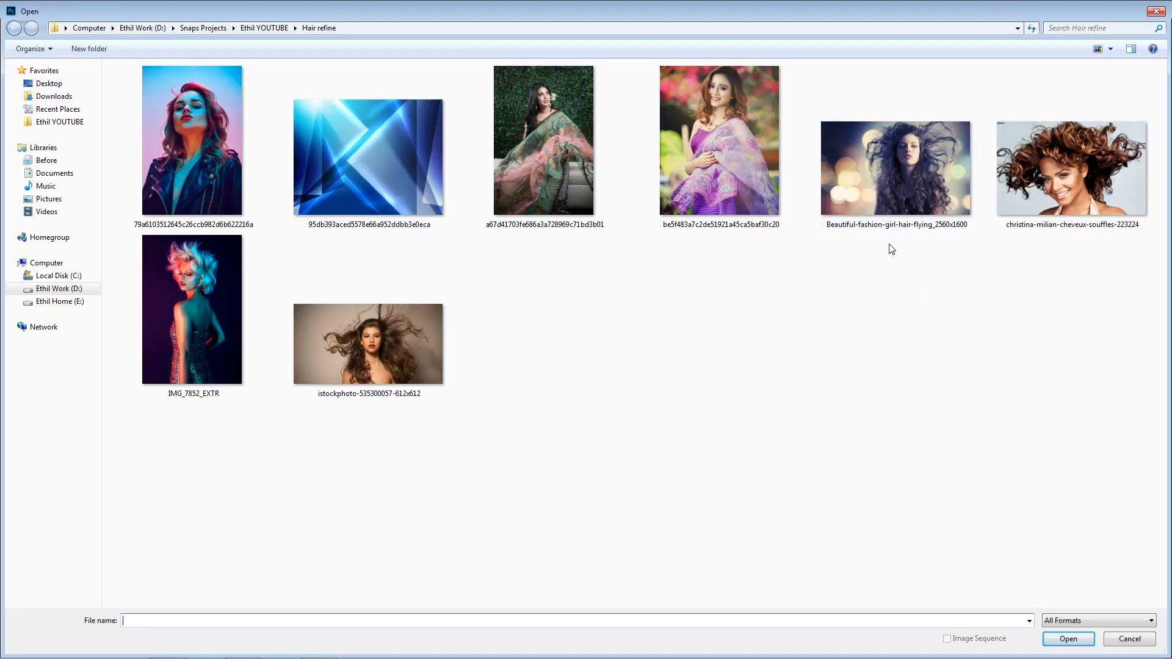
click(913, 171)
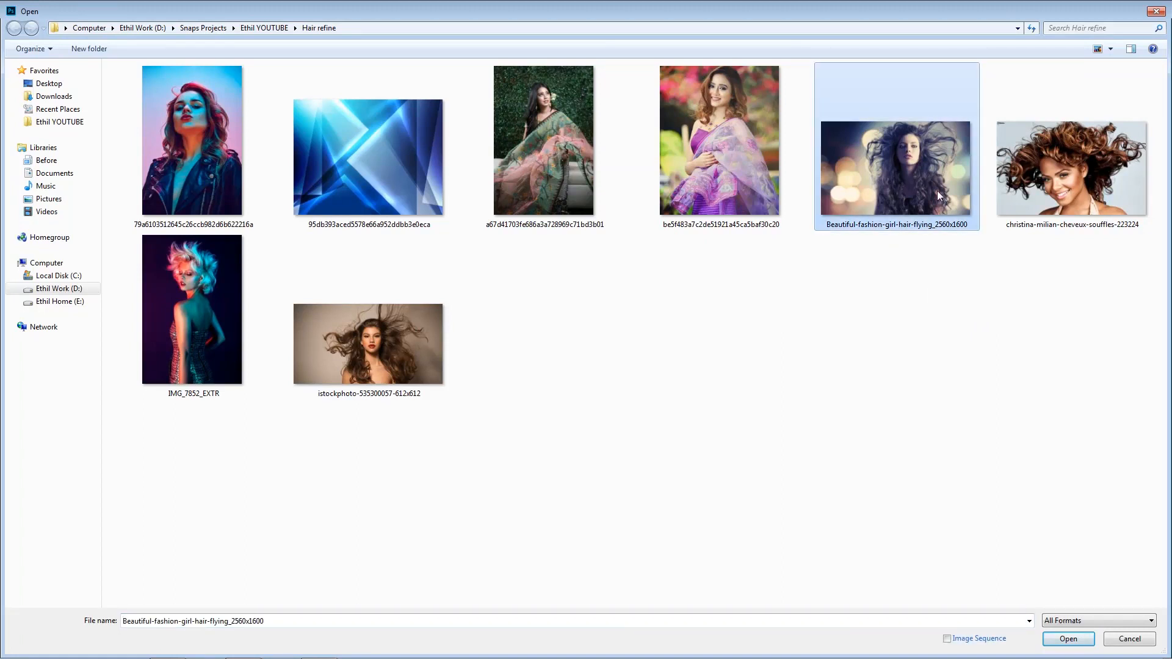
click(1068, 638)
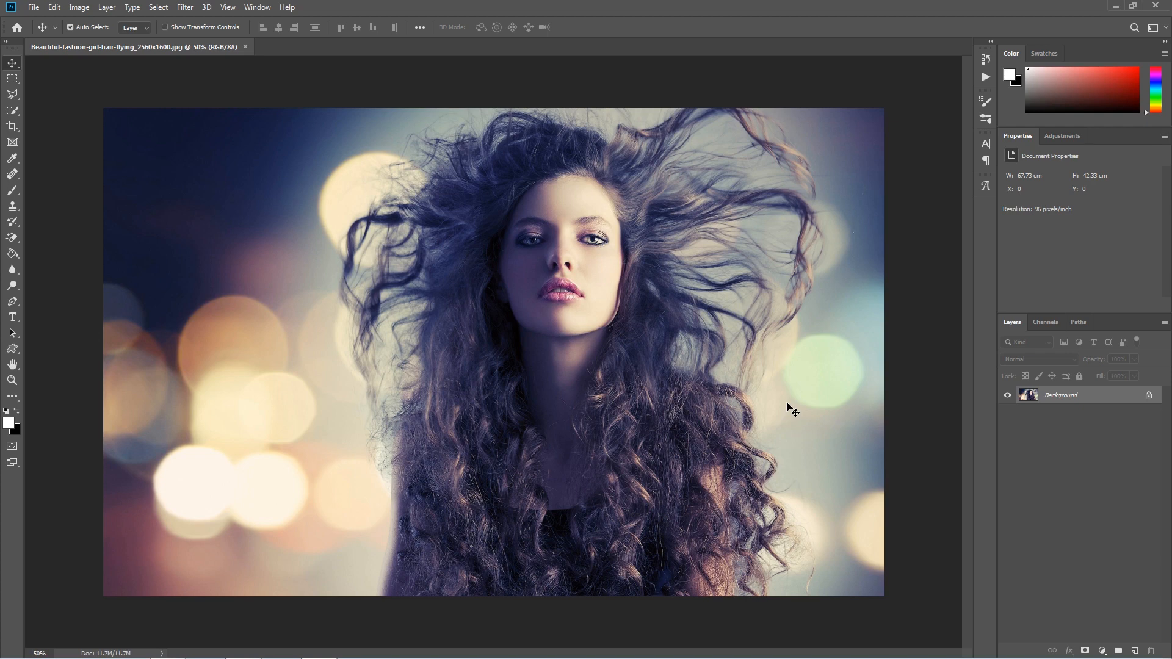
- Duplicate the Background layer, then duplicate that copy so two copies sit above the original
key(ctrl+j)
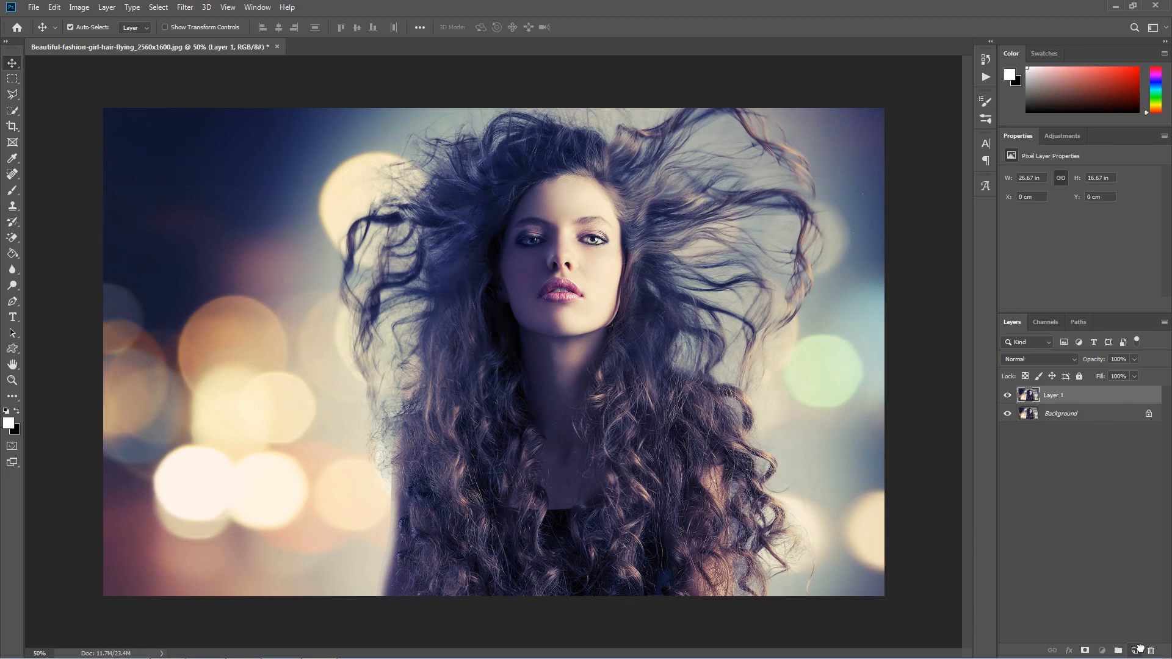
drag(1139, 648, 1136, 649)
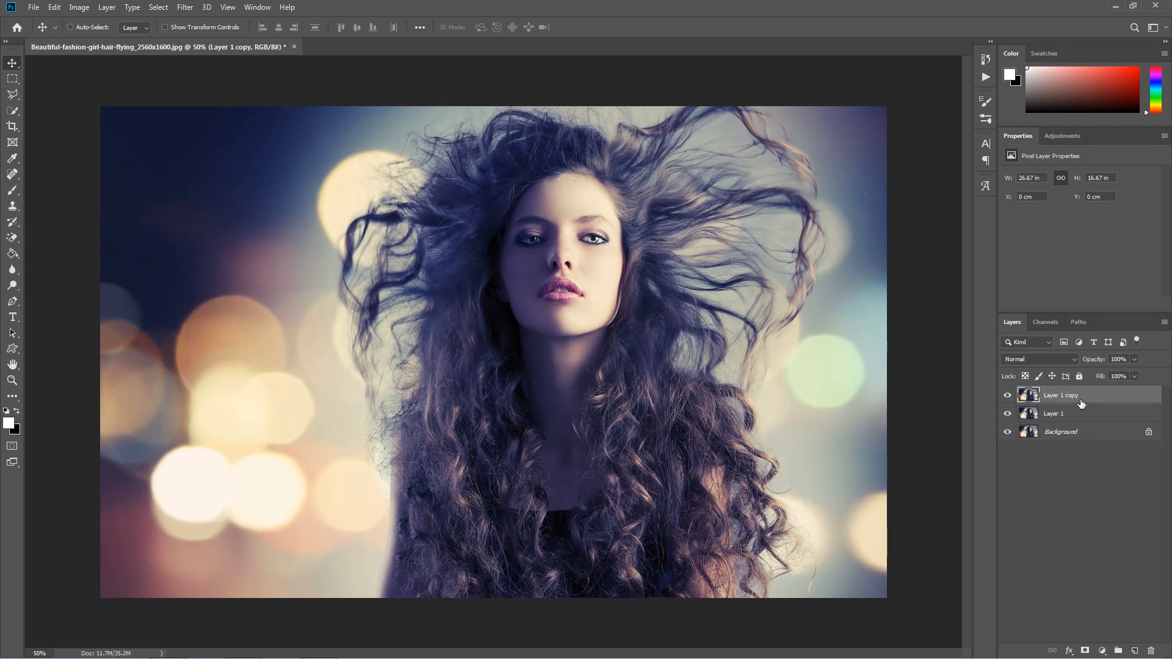
key(ctrl+0)
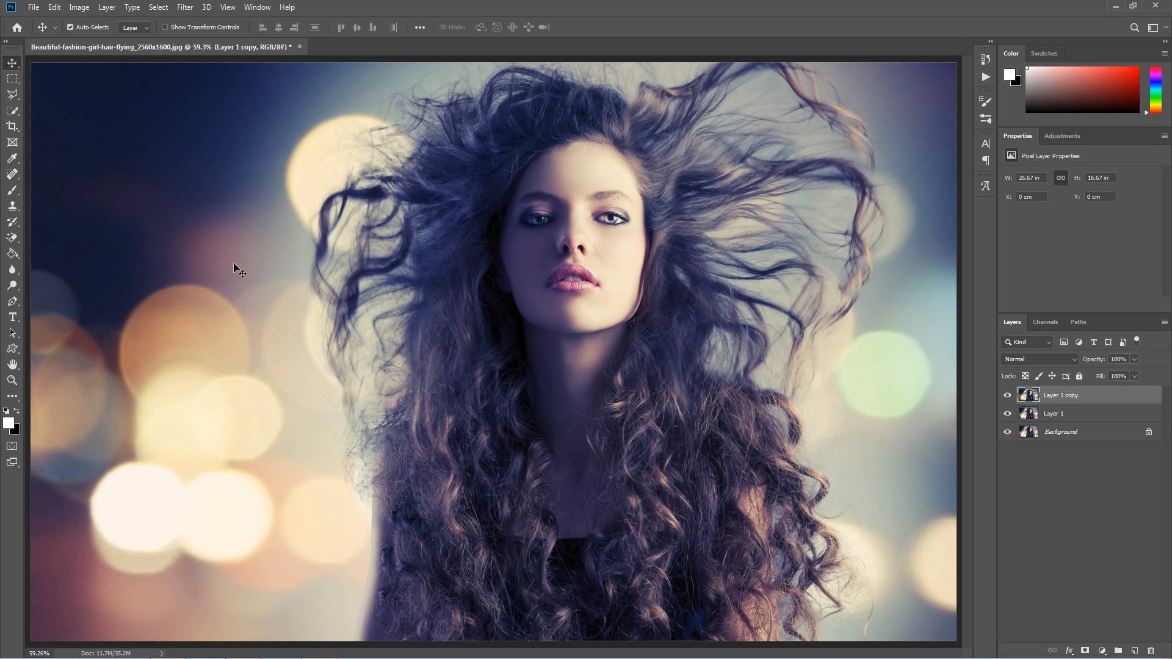
- Use the Quick Selection tool to select the background on both sides of the woman, above her head and among the hair strands beside her face
click(14, 112)
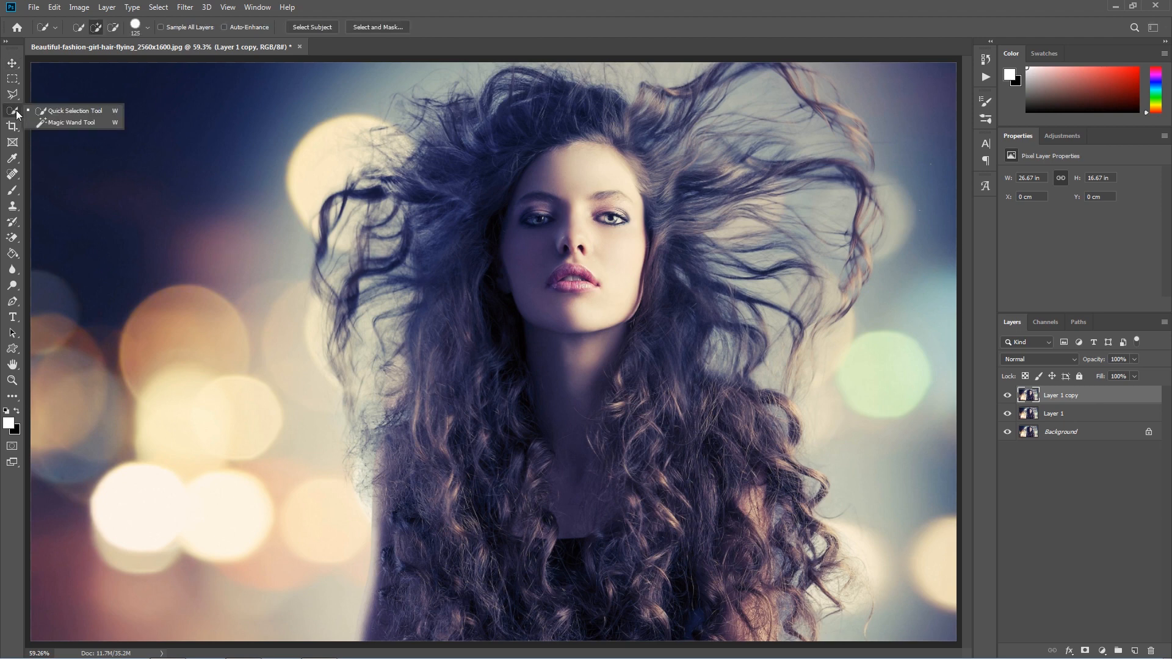
click(75, 112)
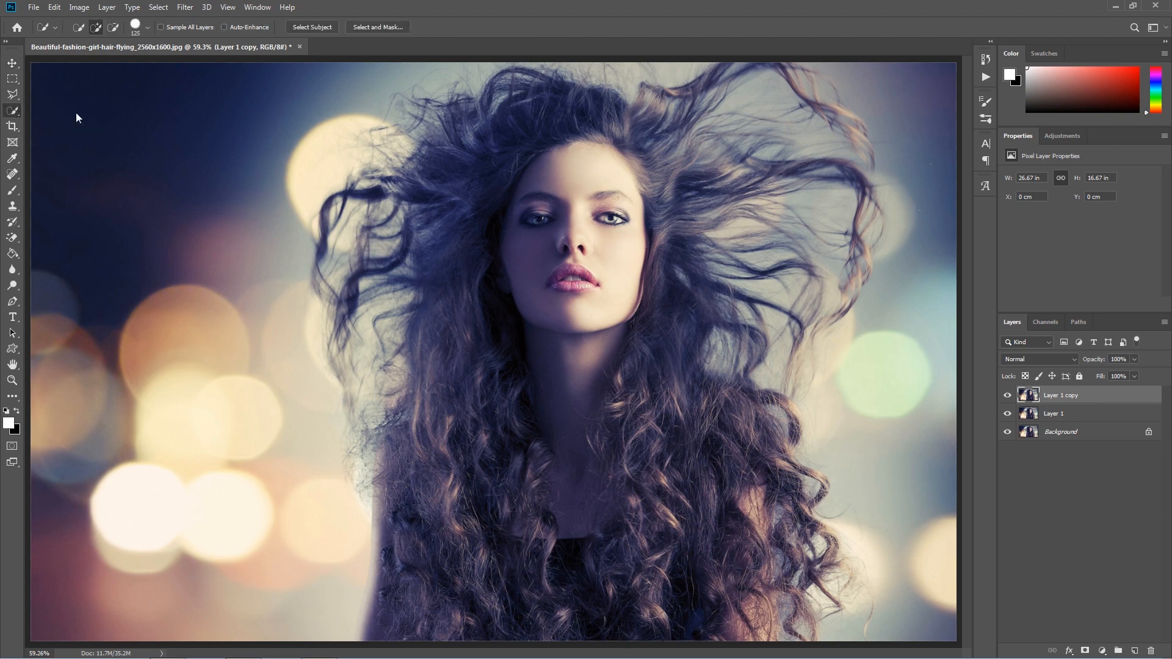
scroll(120, 158, down, 1)
scroll(120, 158, down, 1)
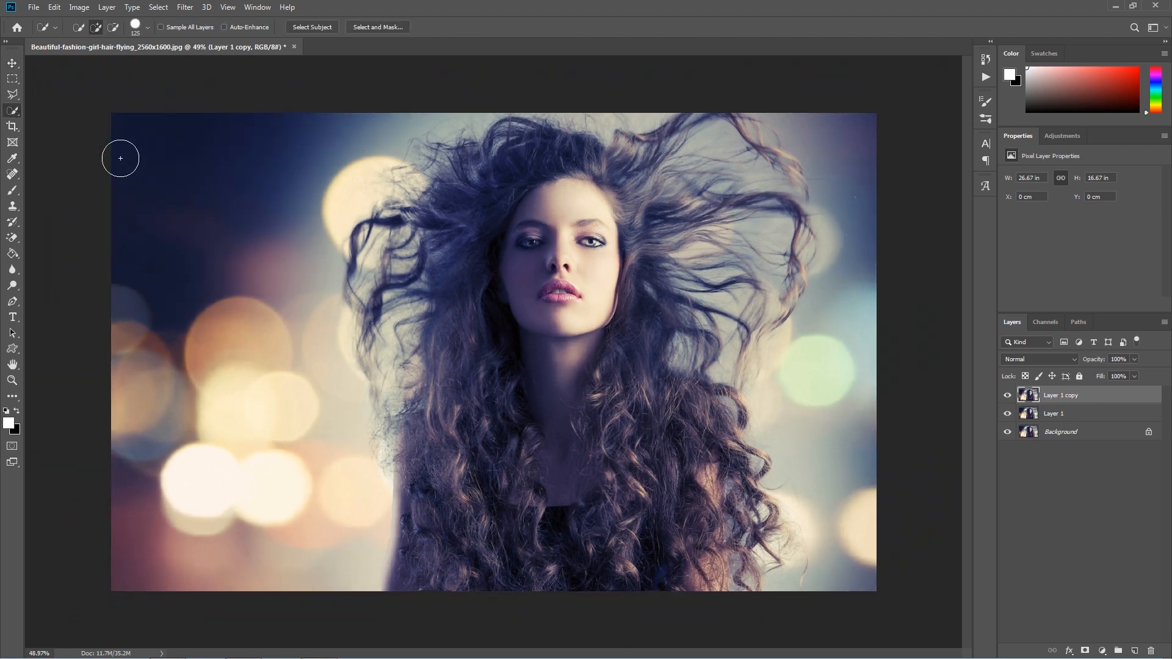
mouse_move(132, 142)
mouse_down()
mouse_move(155, 157)
mouse_move(177, 235)
mouse_move(193, 421)
mouse_move(230, 546)
mouse_up()
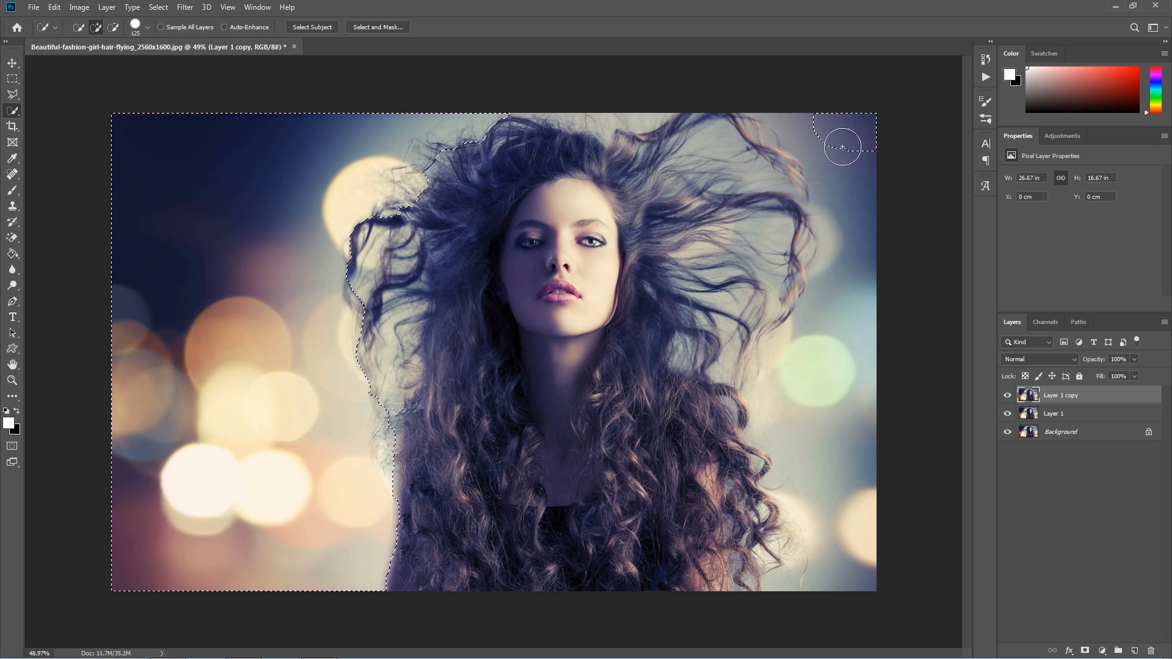
drag(842, 144, 837, 262)
drag(834, 329, 822, 586)
mouse_move(665, 91)
mouse_down()
mouse_move(641, 96)
mouse_move(555, 101)
mouse_up()
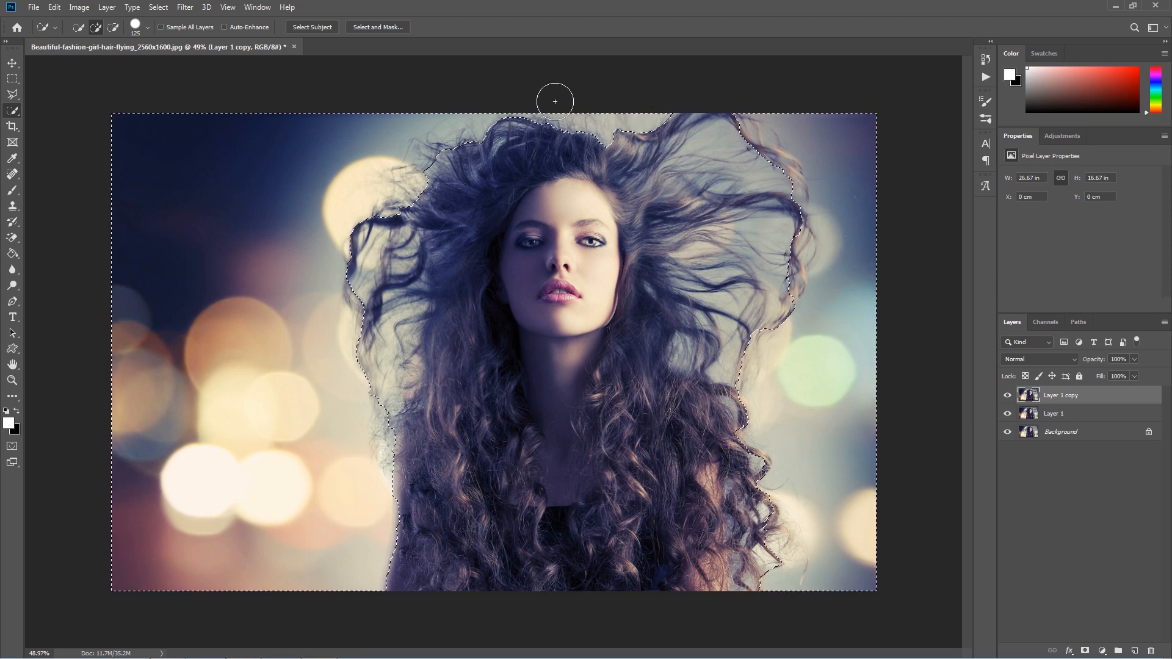
click(712, 142)
drag(755, 172, 798, 374)
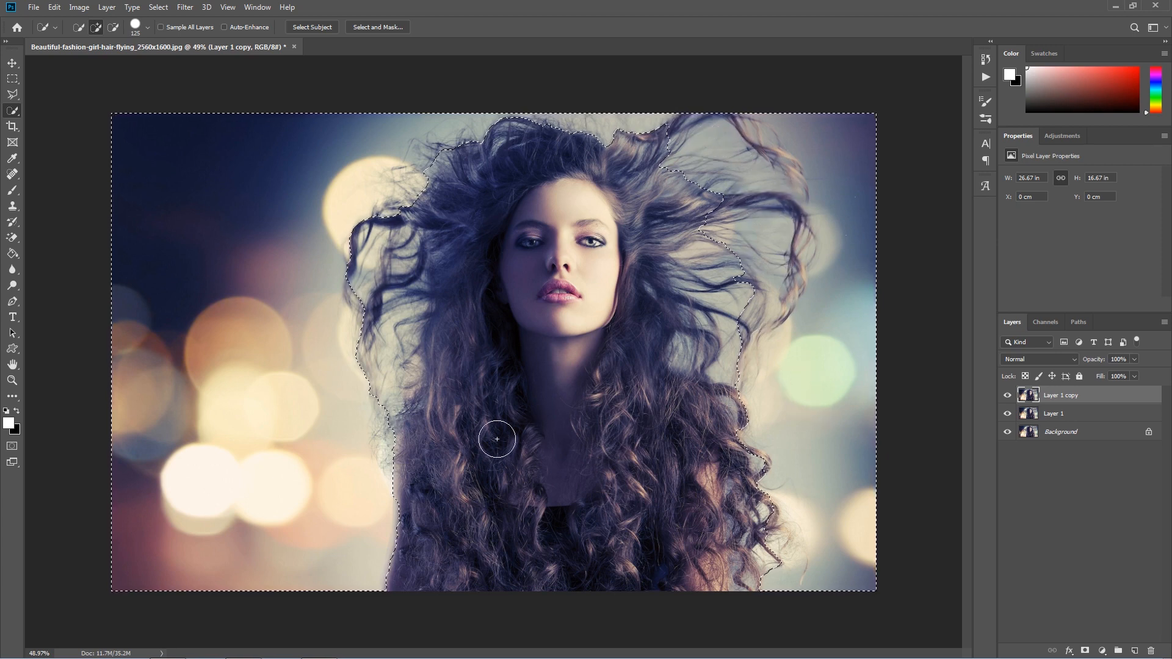
- Subtract the strip along the woman's arm at the image's lower left from the background selection with the Polygonal Lasso
scroll(405, 559, up, 8)
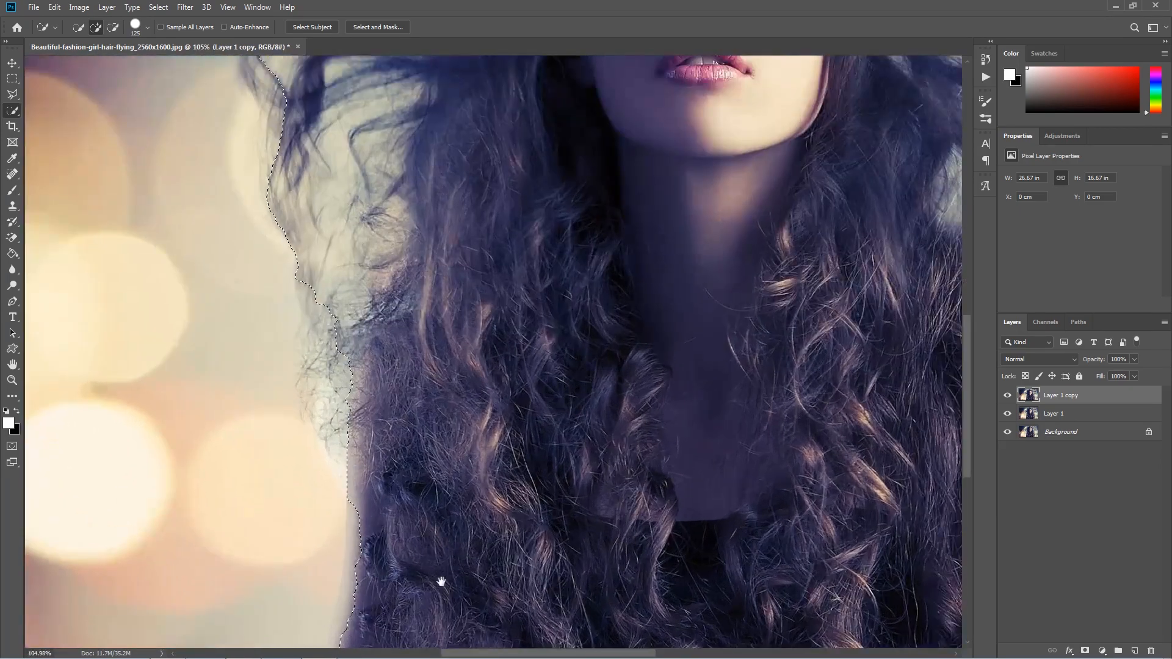
drag(440, 581, 552, 364)
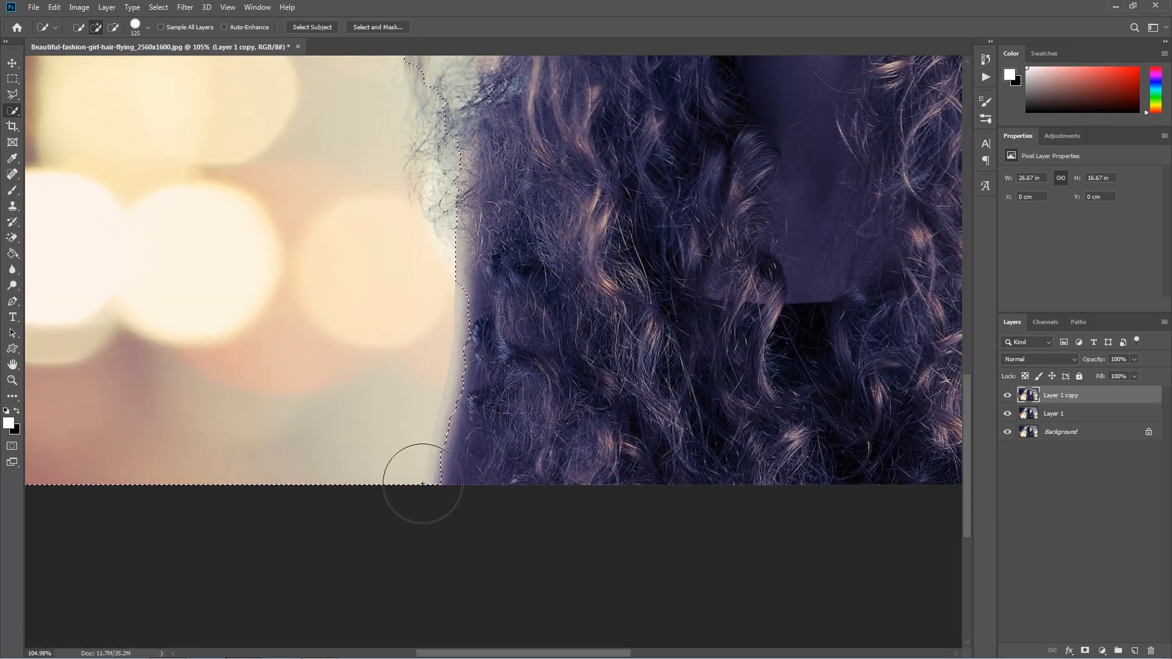
click(16, 96)
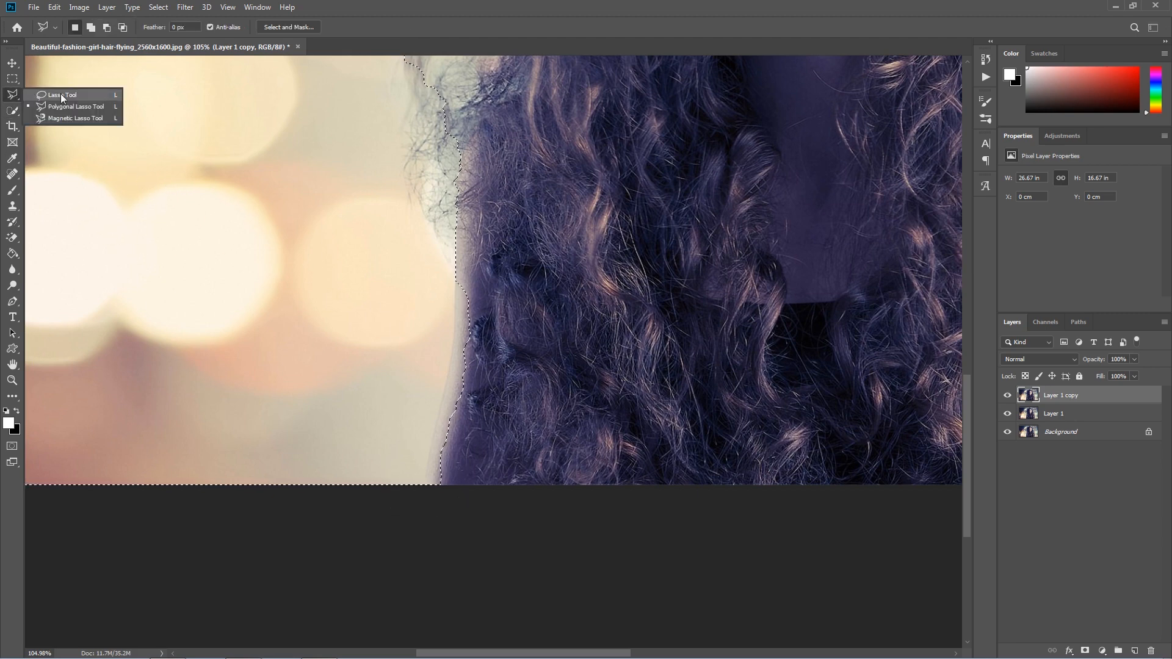
click(92, 106)
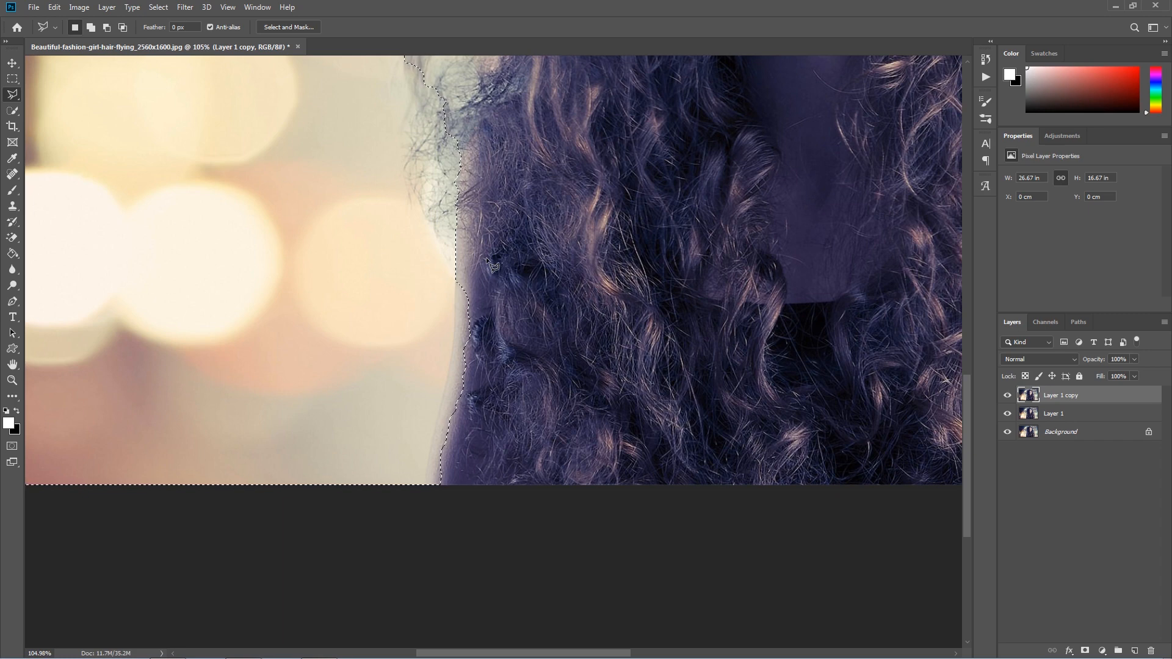
key(alt)
click(456, 279)
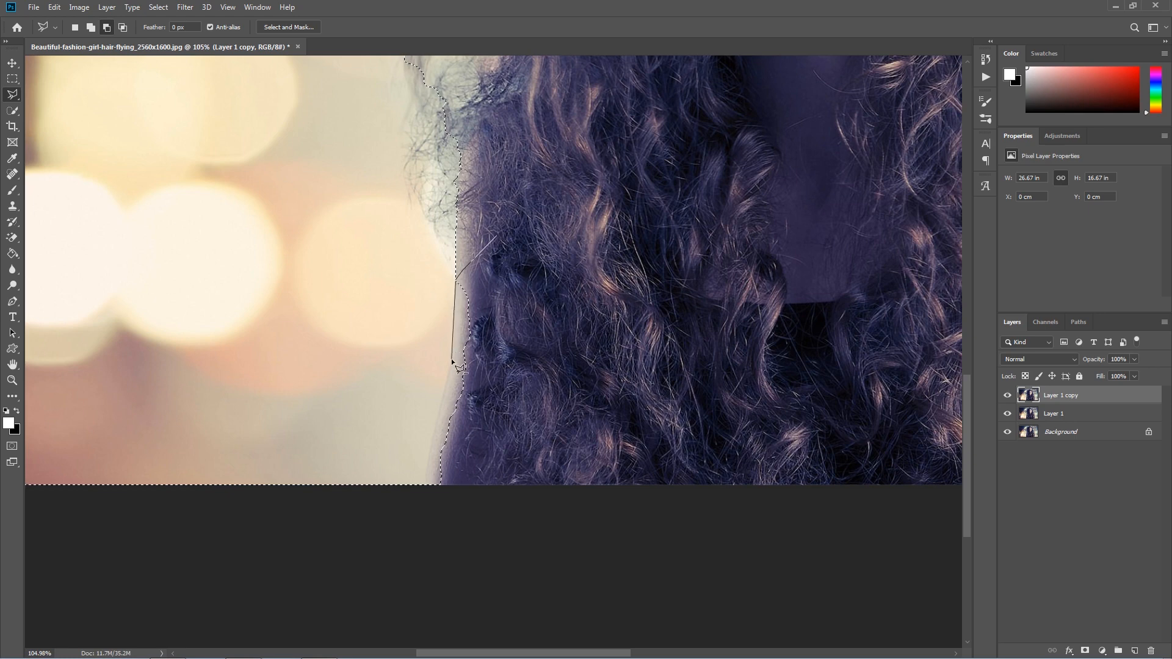
click(446, 404)
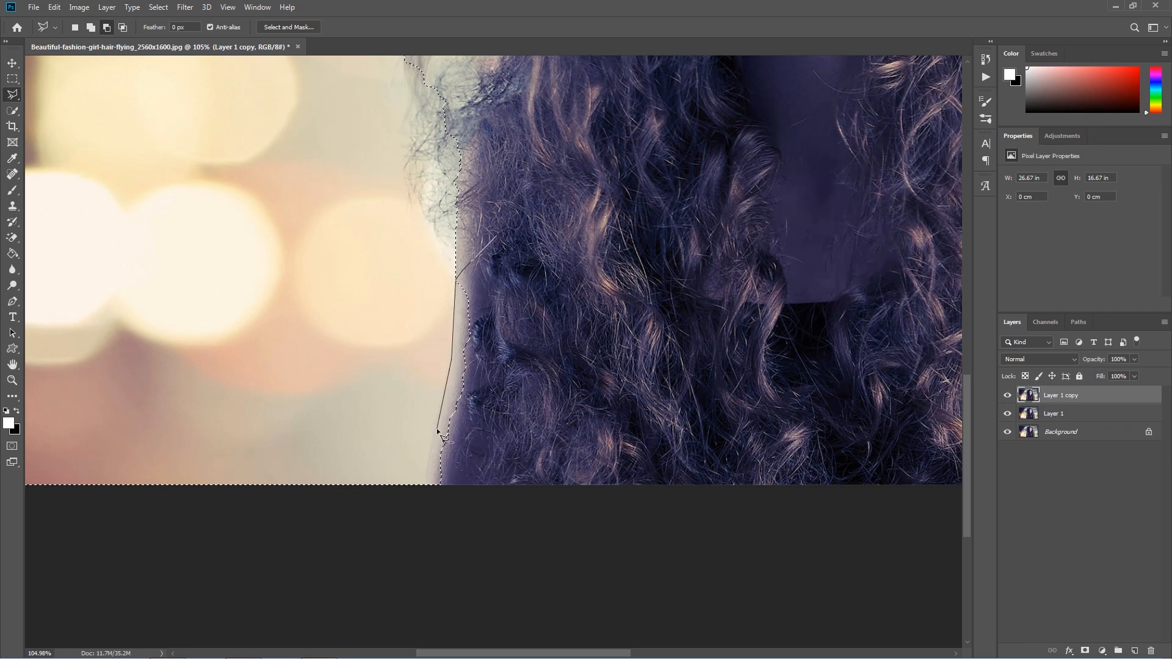
click(421, 503)
click(497, 553)
click(520, 333)
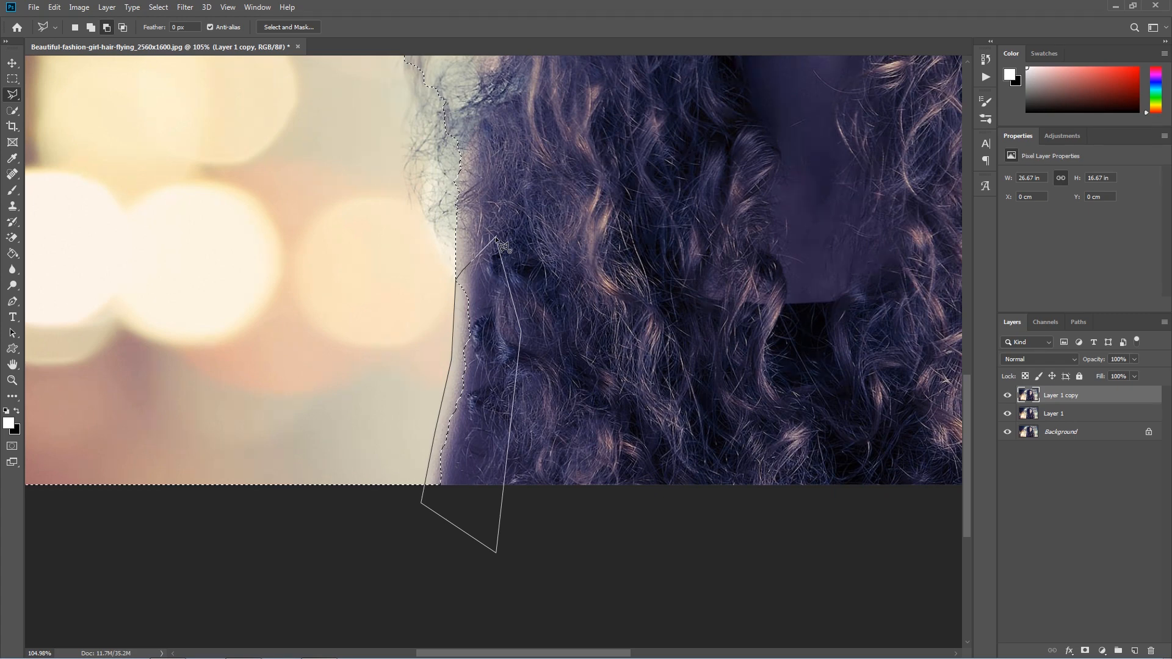
click(495, 236)
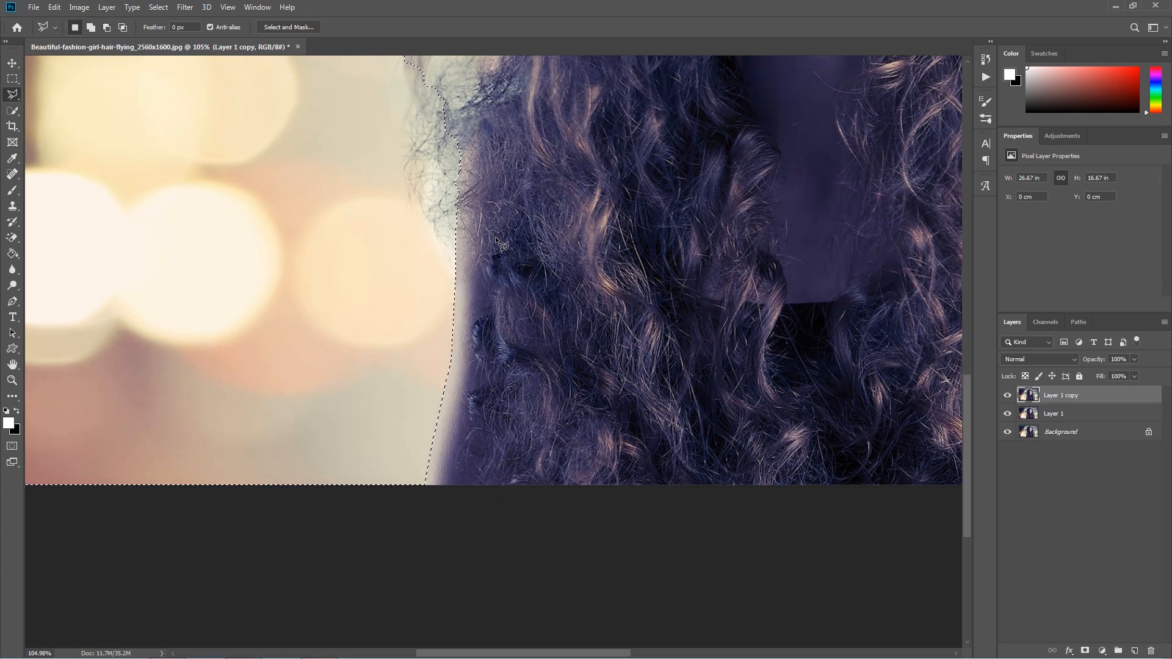
- Invert the background selection so that the woman and her hair are selected
key(ctrl+0)
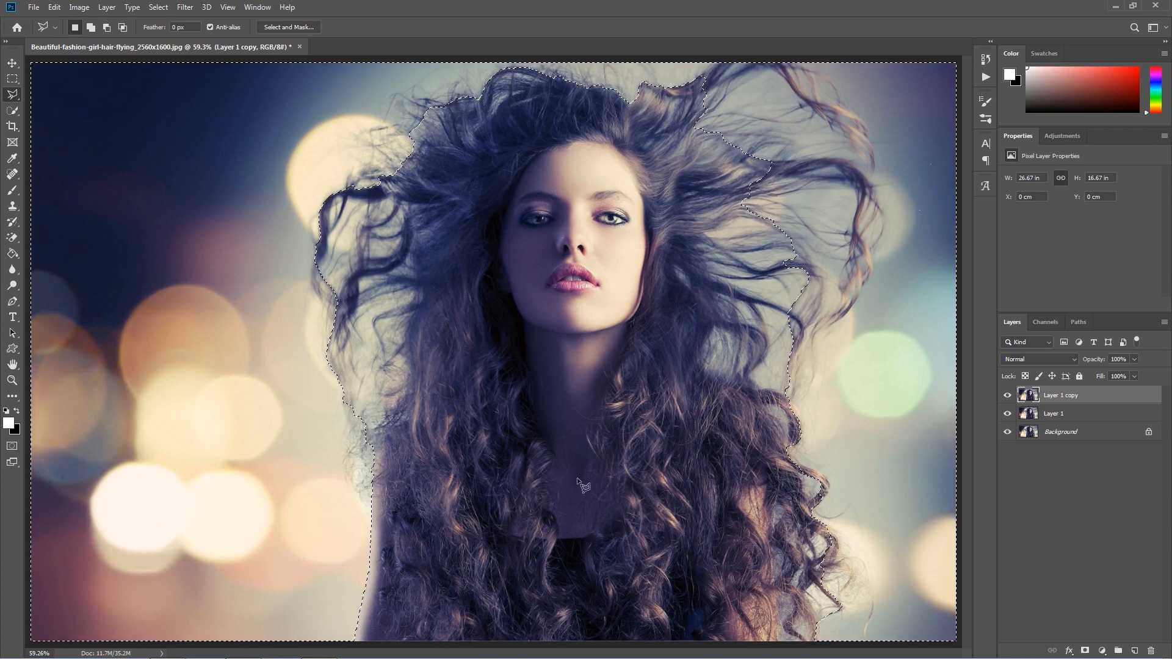
click(159, 7)
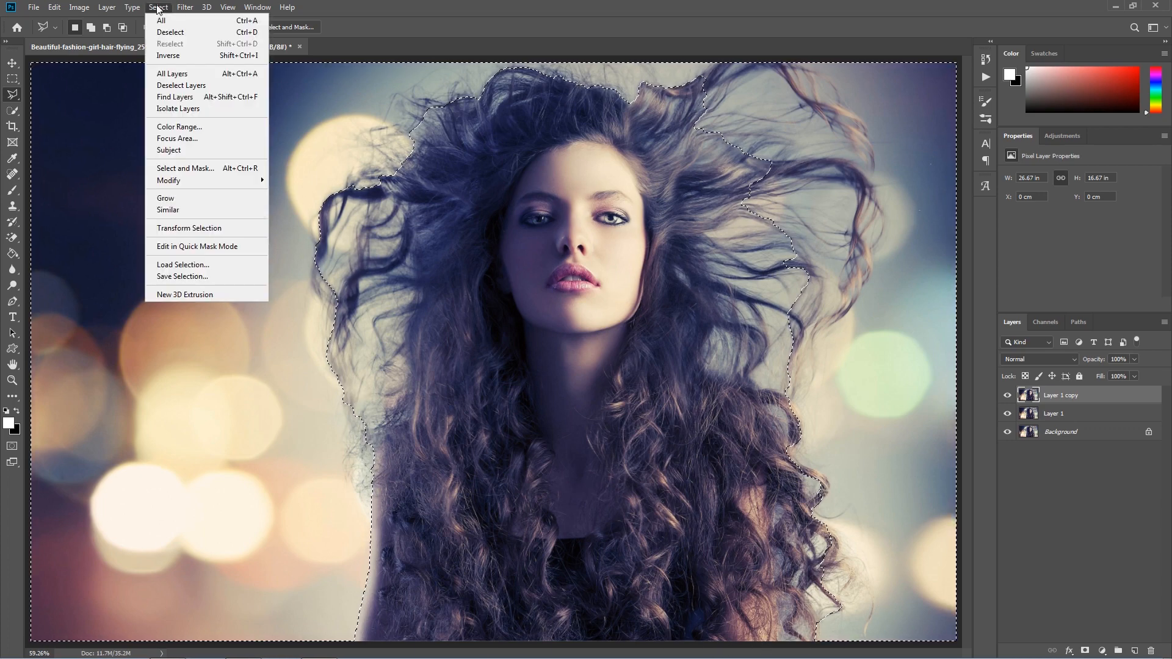
click(174, 55)
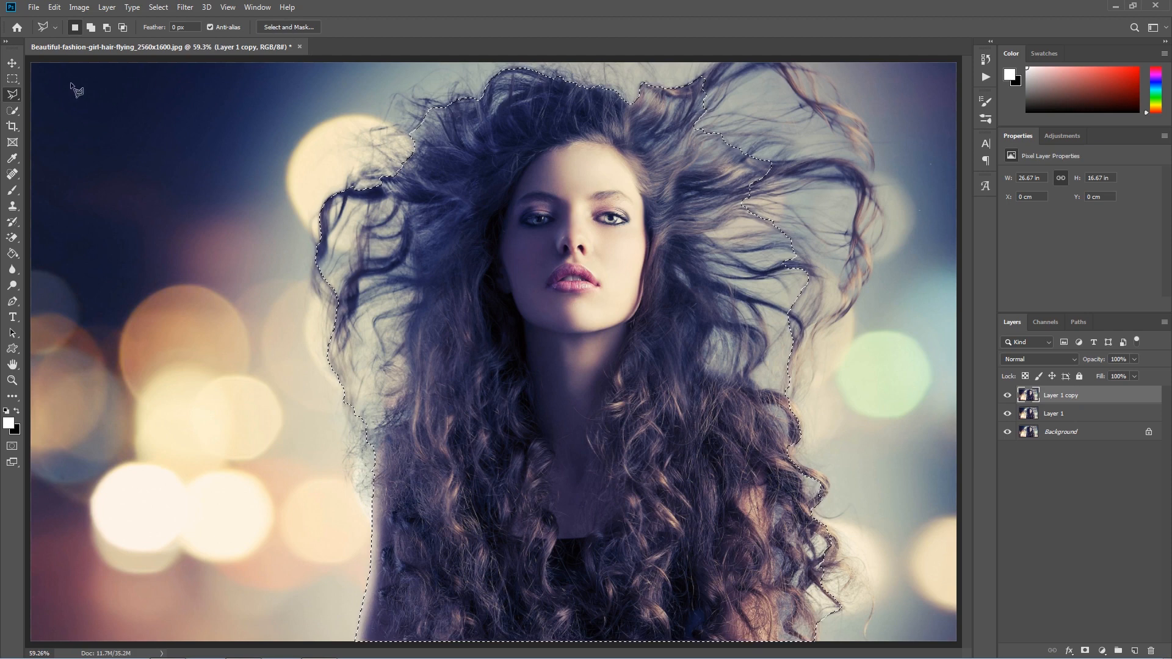
- Open the selection in Select and Mask and set the view mode to On Black
right_click(14, 98)
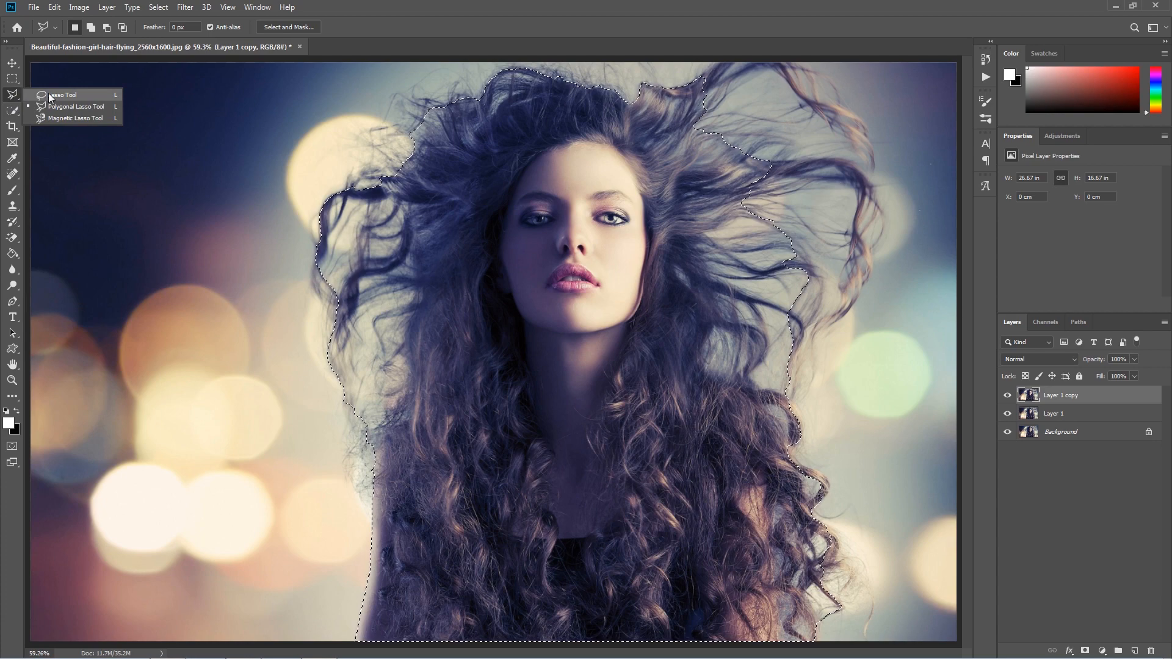
click(285, 27)
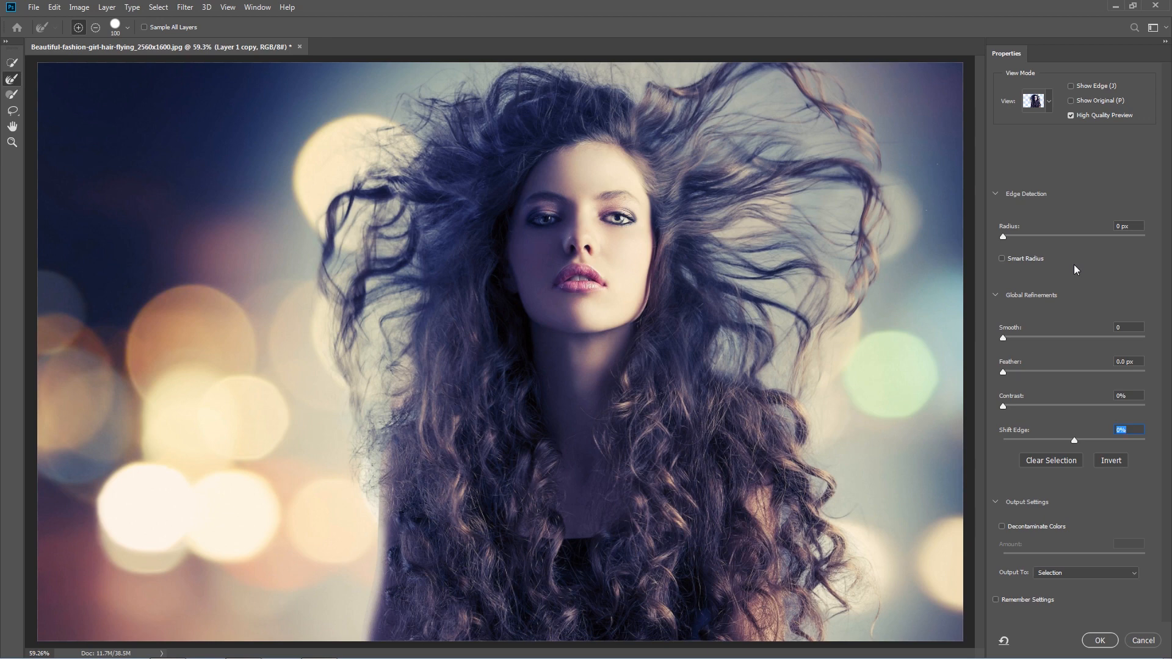
click(1047, 105)
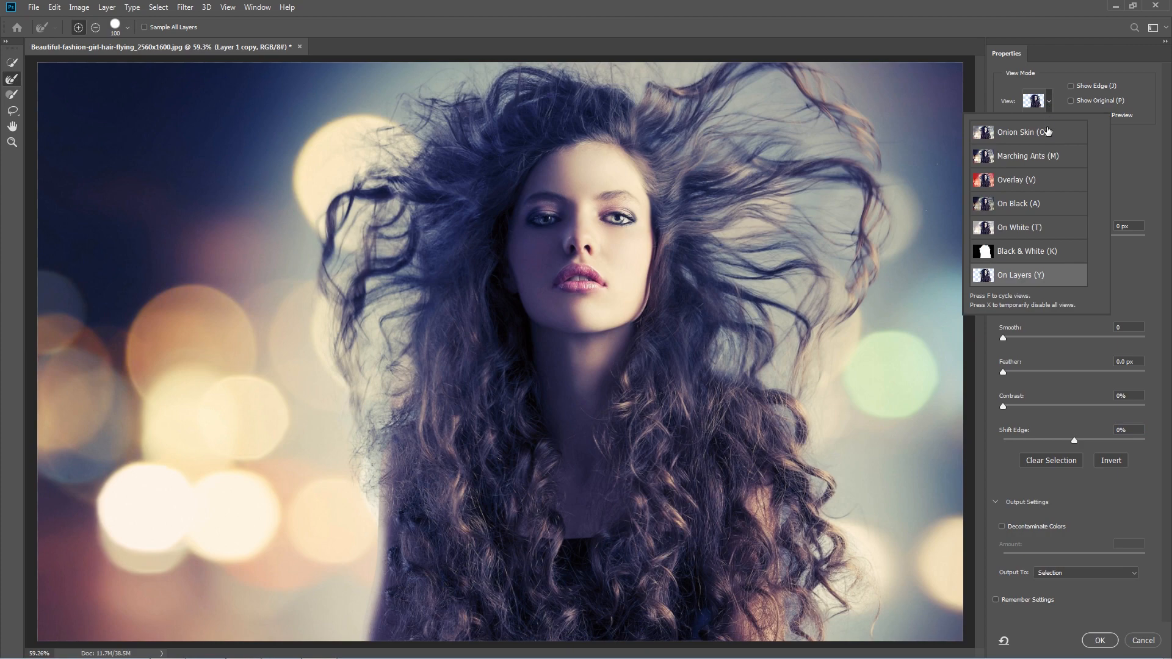
key(m)
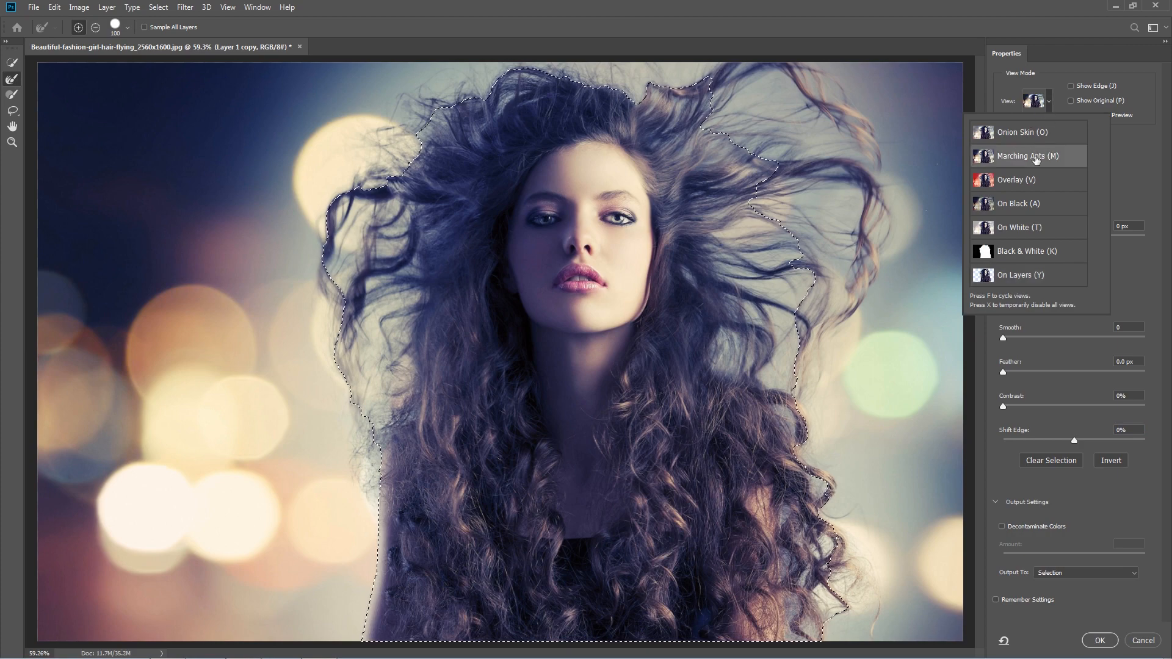
click(1018, 180)
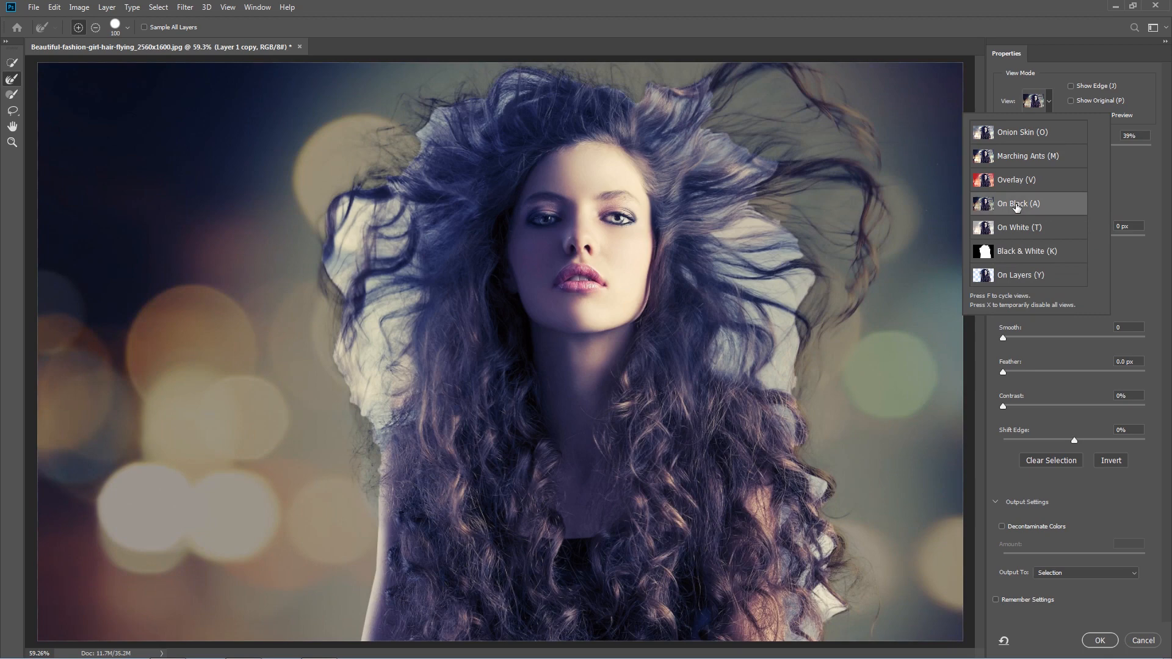
click(1134, 186)
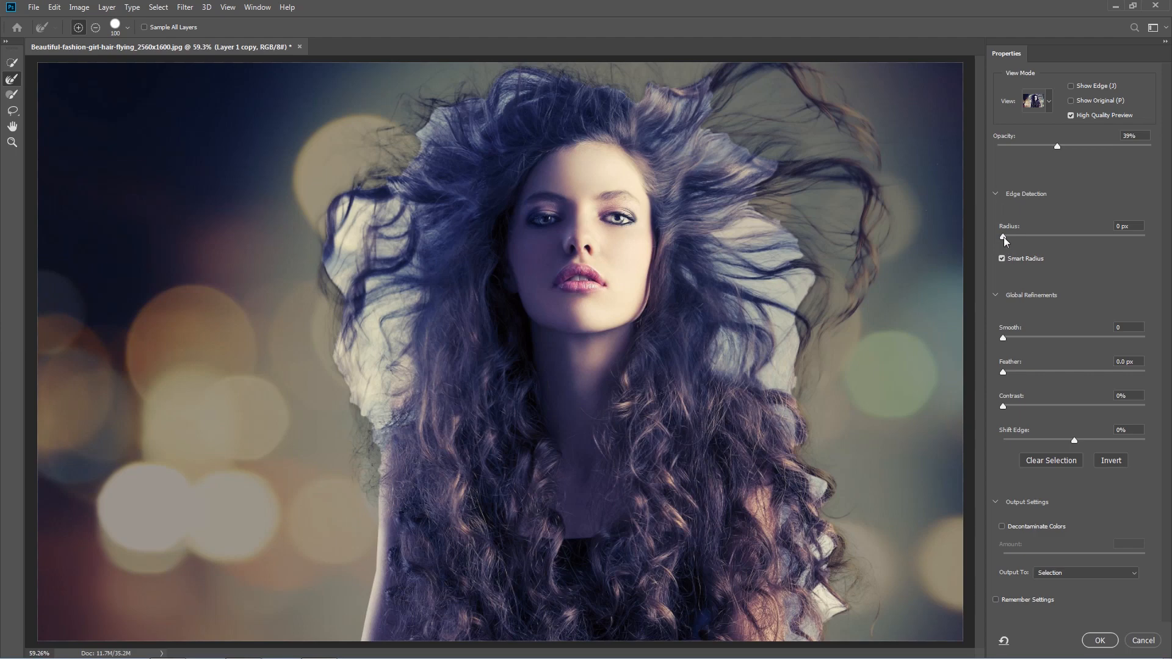
- Refine the selection edge with Smart Radius enabled, Radius 26 px, Smooth 1 and Decontaminate Colors enabled
drag(1003, 237, 1059, 240)
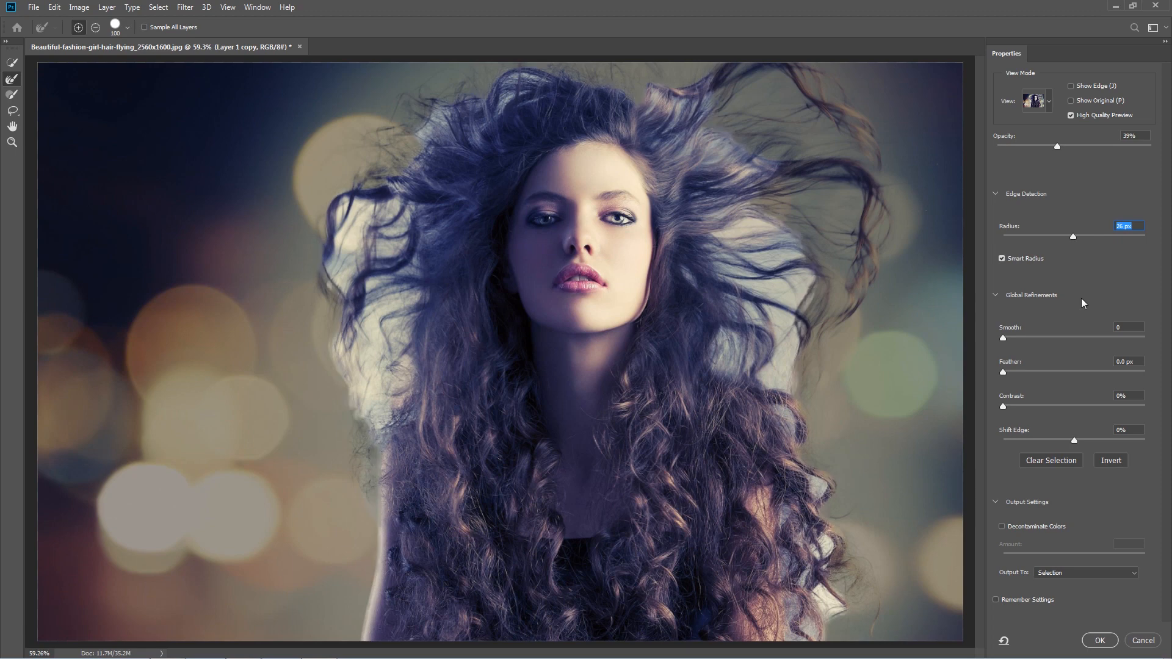
key(Tab)
text(1)
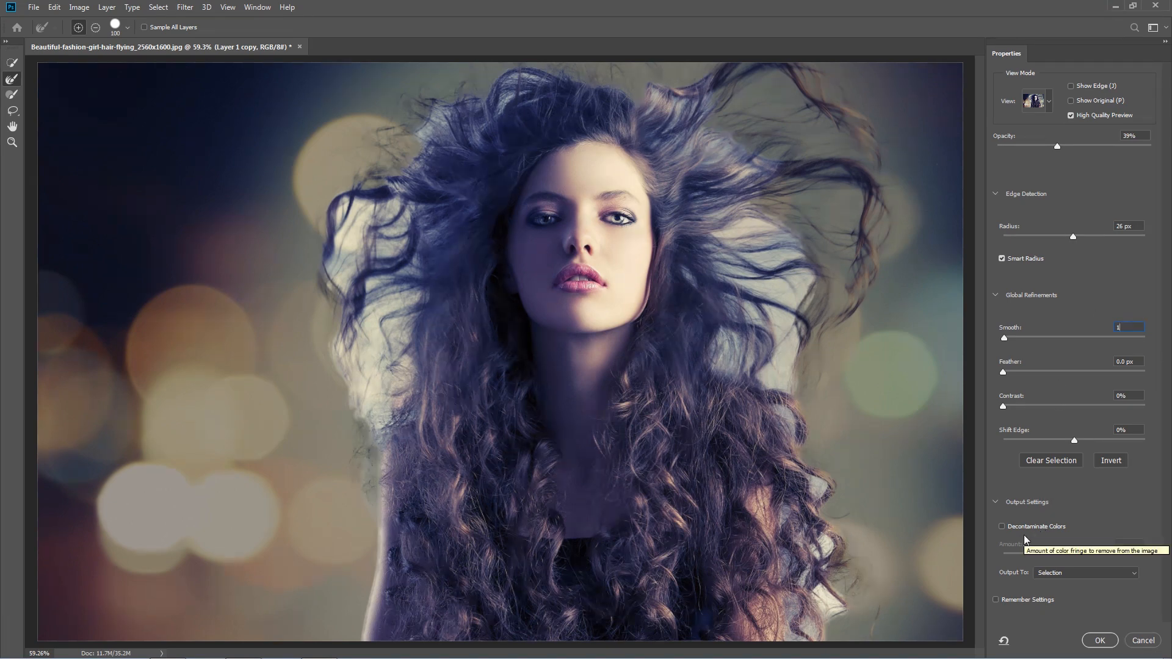
click(1004, 527)
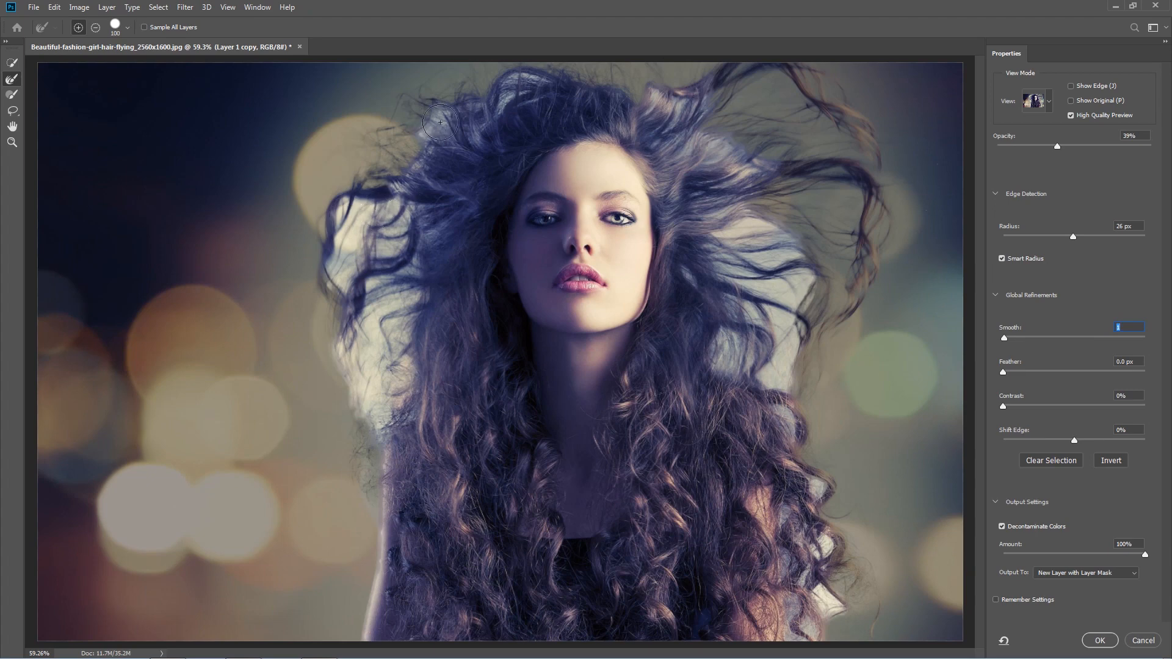
- Brush over the flying curls and gaps along the image's left side with the Refine Edge Brush, reducing its size to 80 px
mouse_move(389, 208)
mouse_down()
mouse_move(358, 212)
mouse_move(340, 284)
mouse_move(334, 267)
mouse_up()
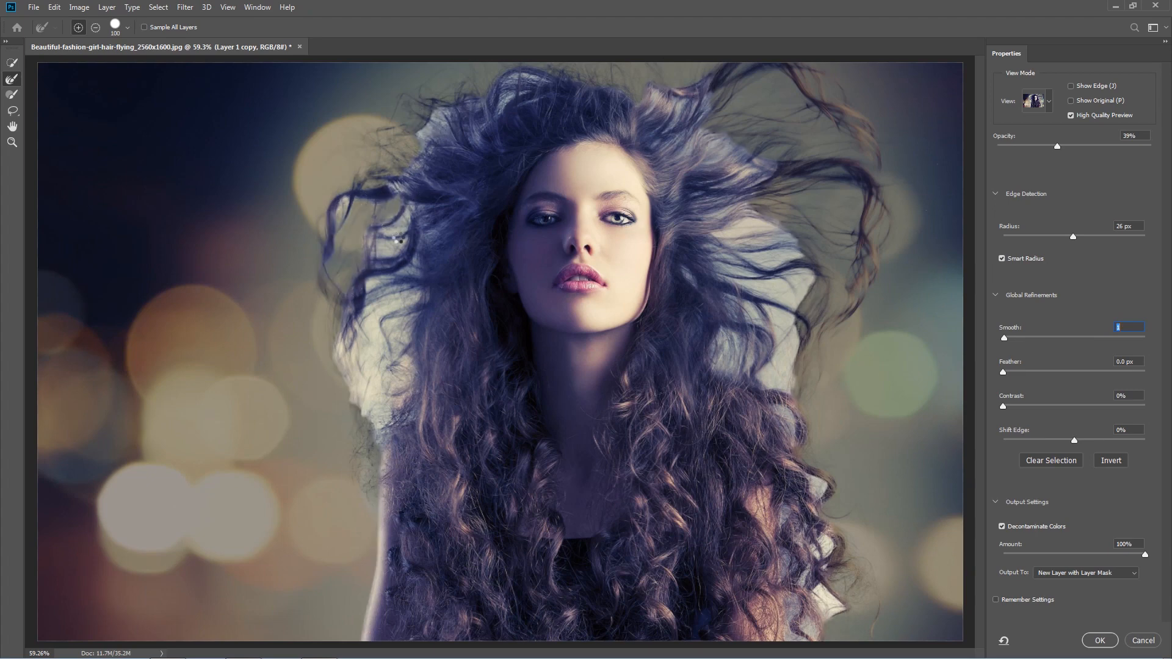
drag(334, 220, 332, 248)
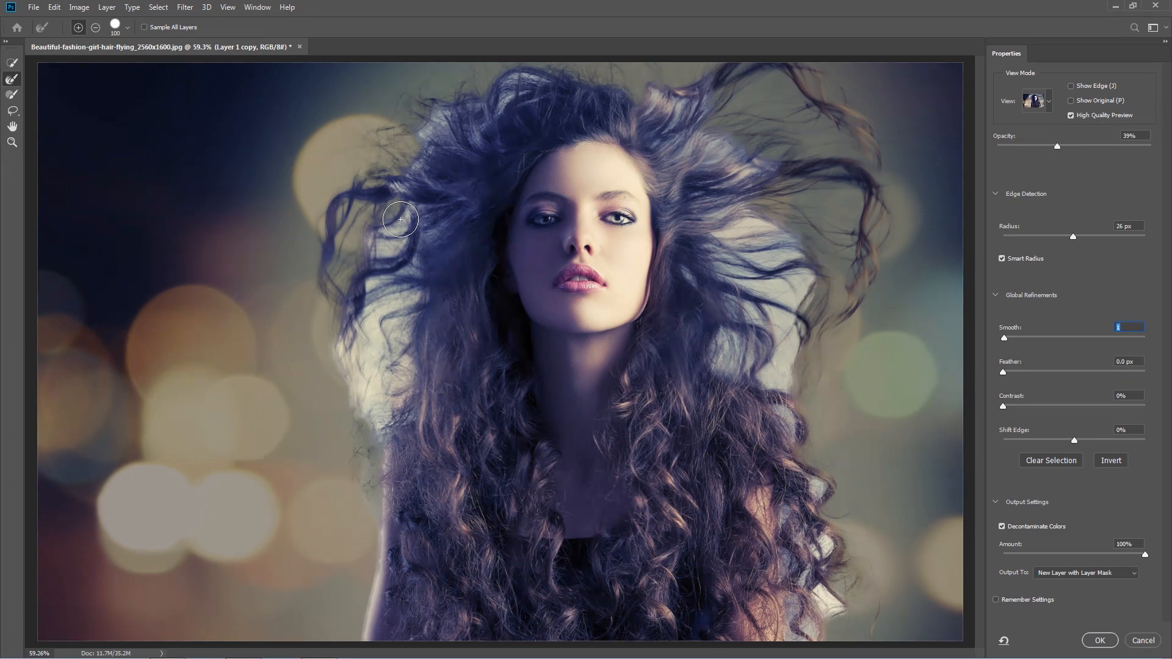
key(bracketleft)
key(bracketright)
key(bracketright)
key(bracketright)
key(bracketright)
key(bracketleft)
key(bracketleft)
key(bracketleft)
key(bracketleft)
mouse_move(391, 251)
mouse_down()
mouse_move(374, 233)
mouse_move(394, 247)
mouse_up()
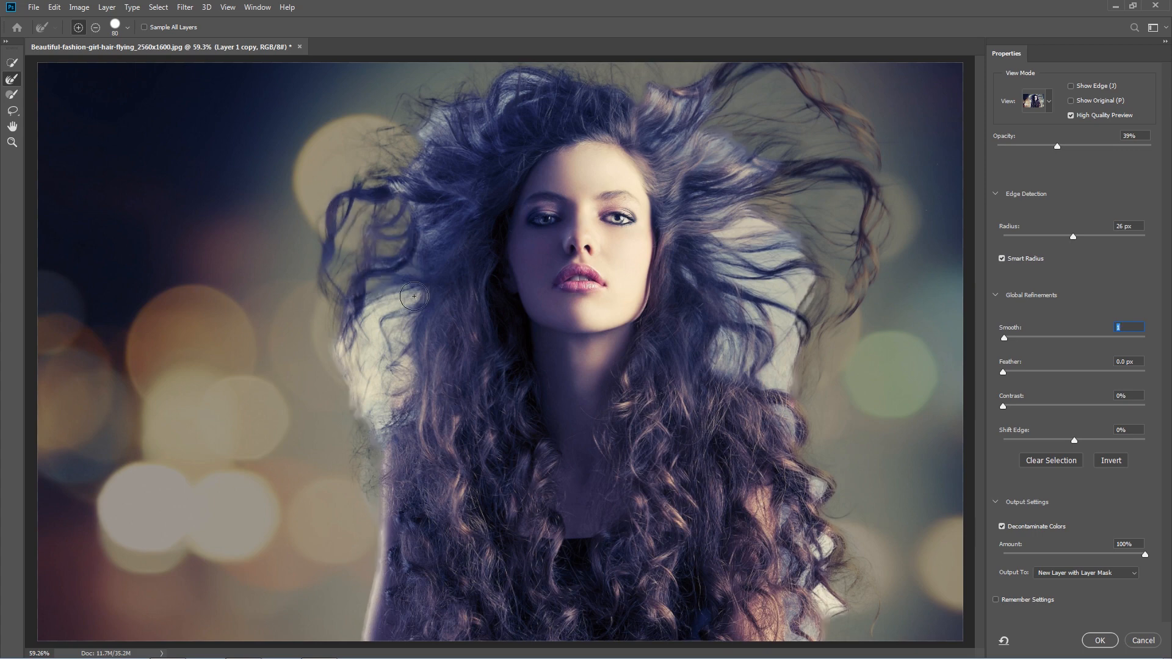
mouse_move(414, 297)
mouse_down()
mouse_move(362, 330)
mouse_move(353, 356)
mouse_move(367, 420)
mouse_up()
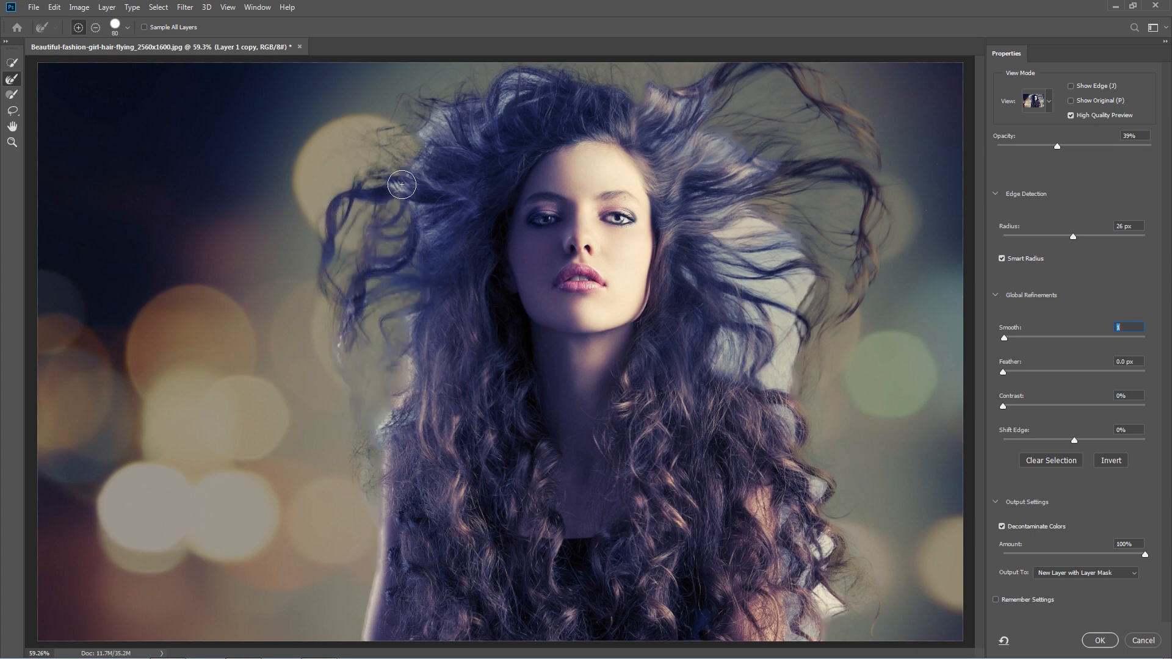
drag(401, 184, 351, 313)
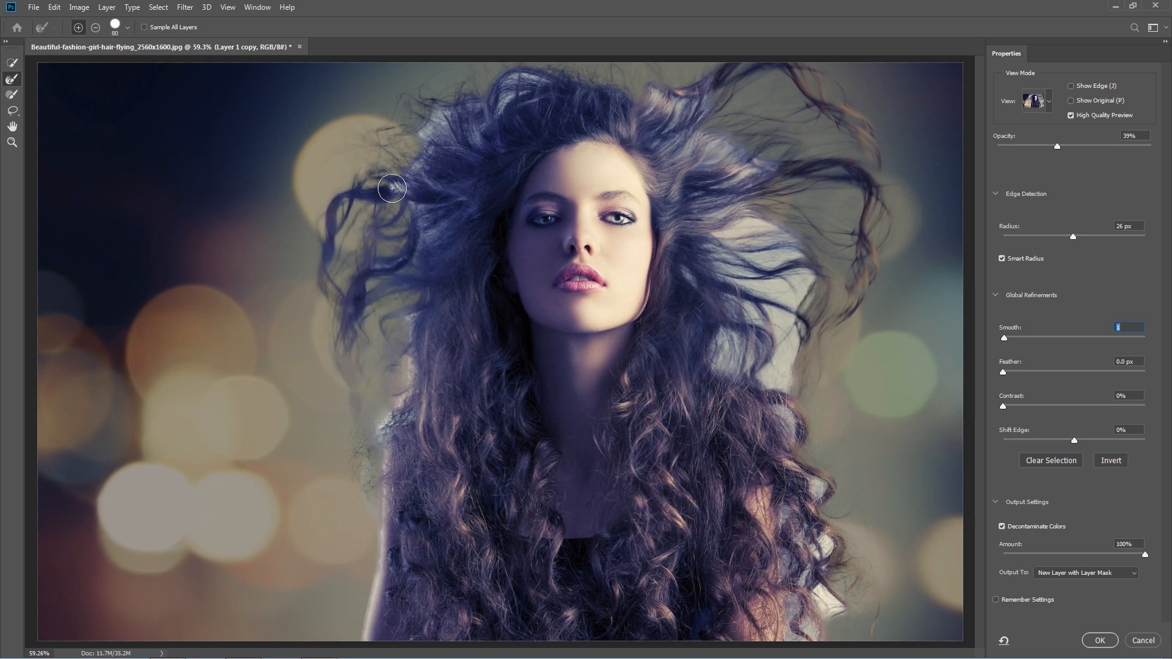
- Refine the hair edge across the crown and the flying strands at the image's upper right with the 80 px Refine Edge Brush
drag(429, 124, 442, 142)
mouse_move(502, 99)
mouse_down()
mouse_move(524, 76)
mouse_move(543, 88)
mouse_up()
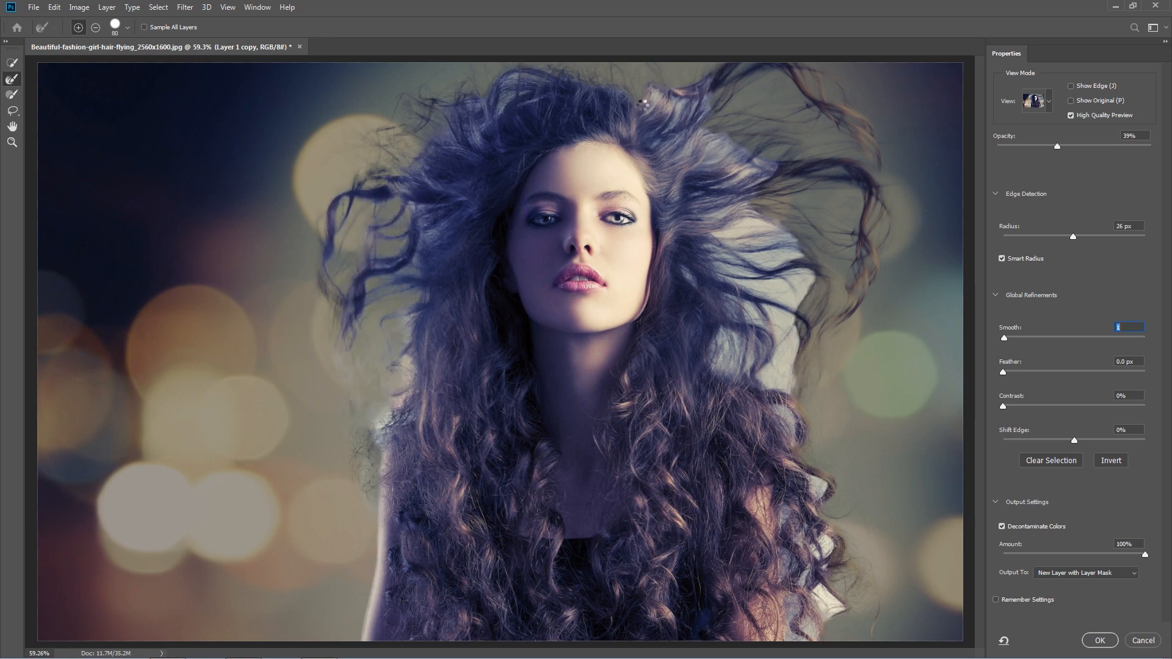
drag(645, 113, 689, 101)
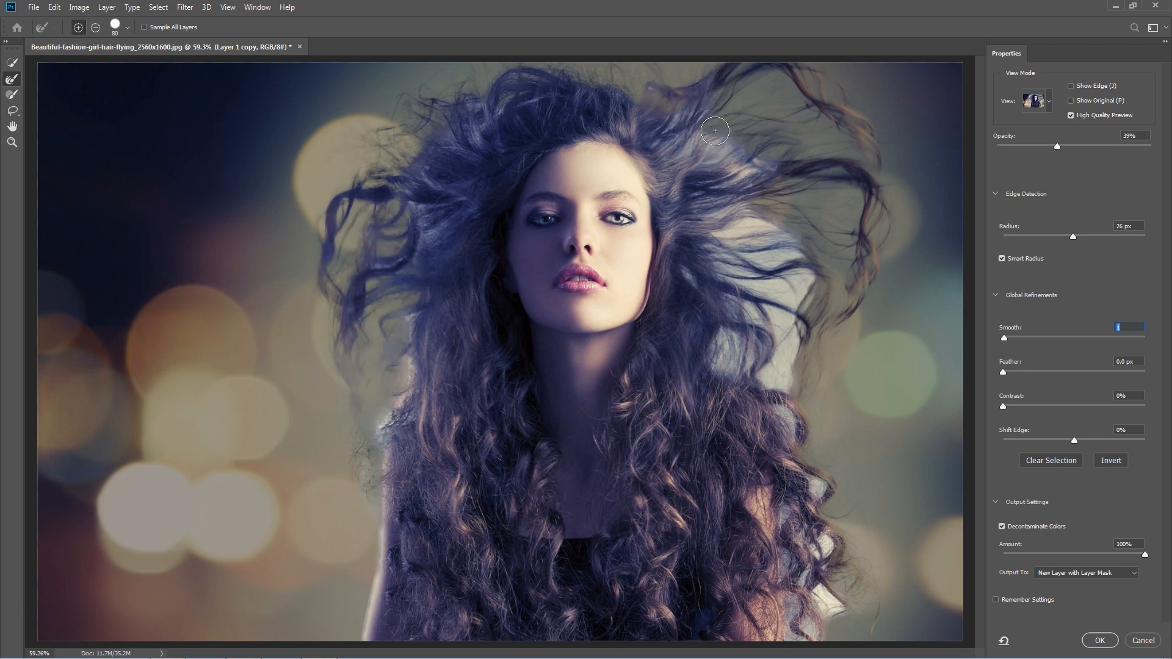
drag(692, 152, 819, 202)
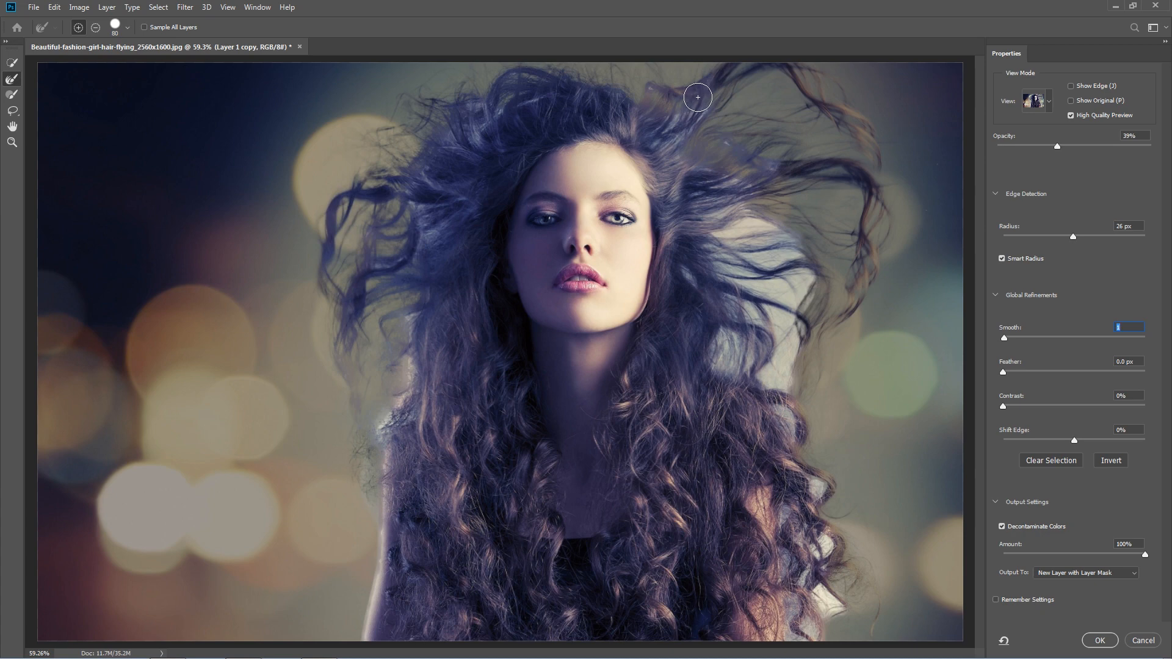
- Lower the Refine Edge Brush's hardness and paint over the outer flying strands at the image's upper right
click(127, 27)
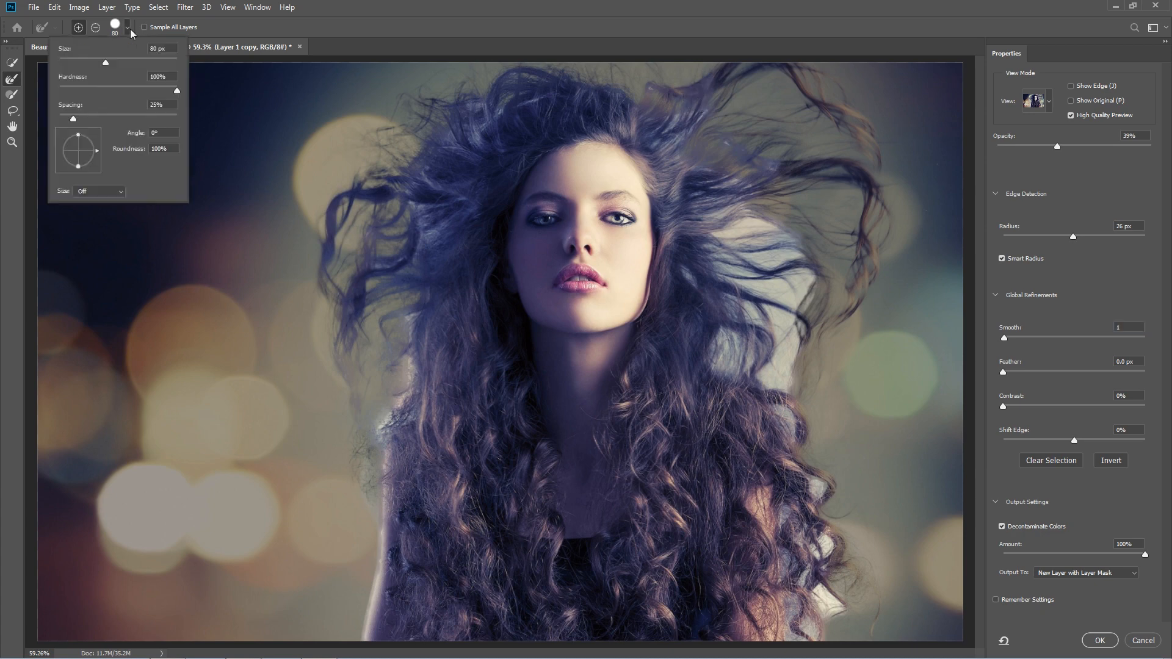
click(143, 90)
click(692, 77)
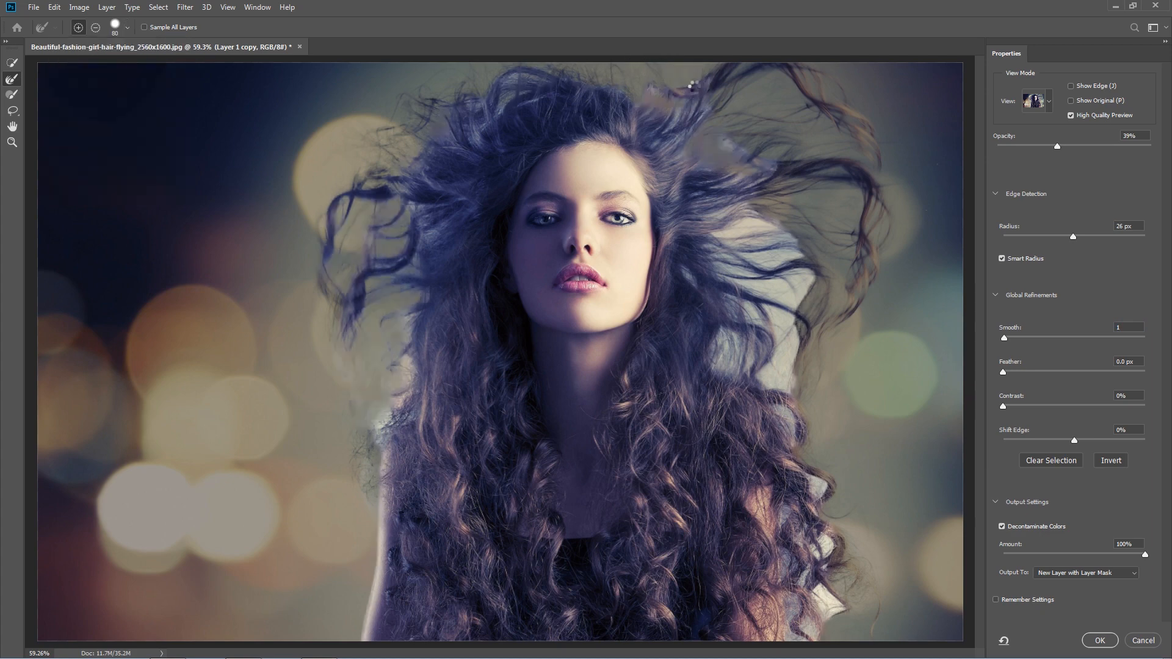
mouse_move(746, 73)
mouse_down()
mouse_move(853, 133)
mouse_move(885, 172)
mouse_up()
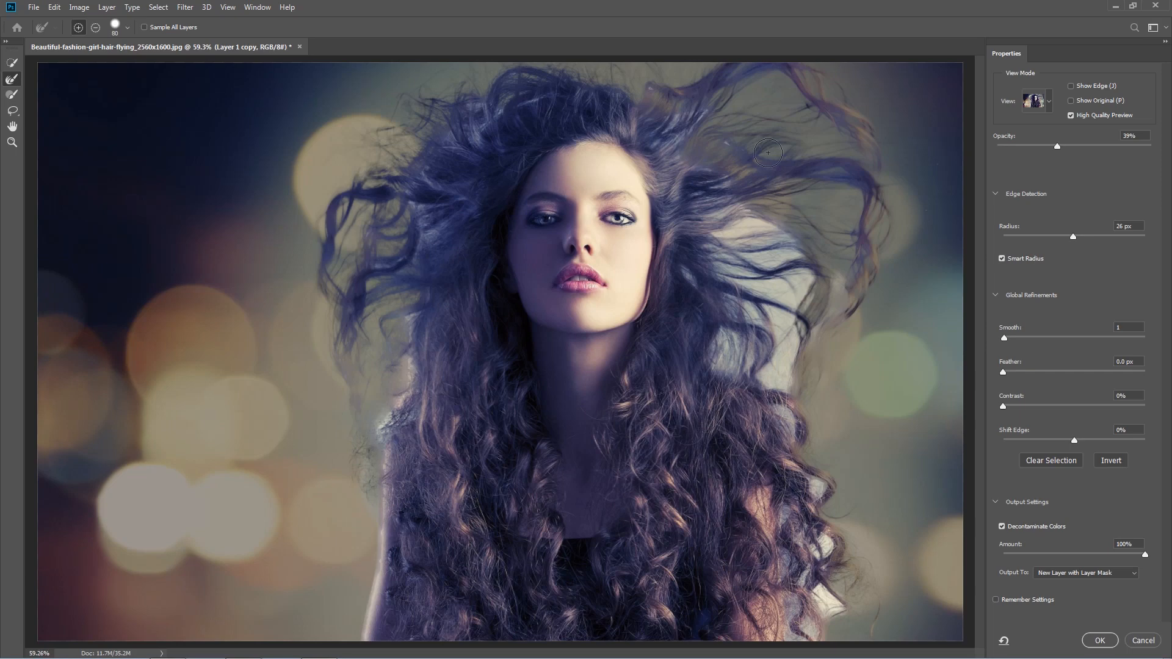
- Enlarge the Refine Edge Brush to 175 px and clear the background from the hair gaps and lower curls on the image's right side
key(bracketright)
key(bracketright)
key(bracketright)
key(bracketright)
key(bracketright)
mouse_move(785, 137)
mouse_down()
mouse_move(839, 131)
mouse_move(730, 129)
mouse_up()
mouse_move(743, 233)
mouse_down()
mouse_move(740, 351)
mouse_move(773, 371)
mouse_move(807, 277)
mouse_move(755, 285)
mouse_up()
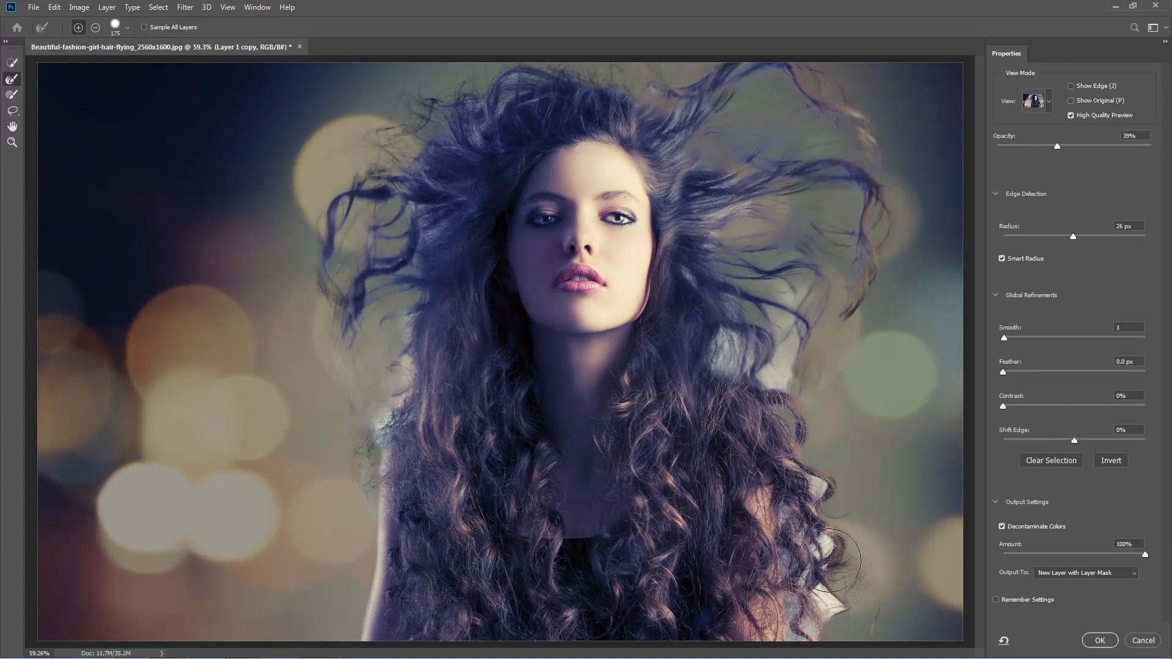
mouse_move(829, 561)
mouse_down()
mouse_move(838, 651)
mouse_move(871, 593)
mouse_move(819, 623)
mouse_move(812, 518)
mouse_up()
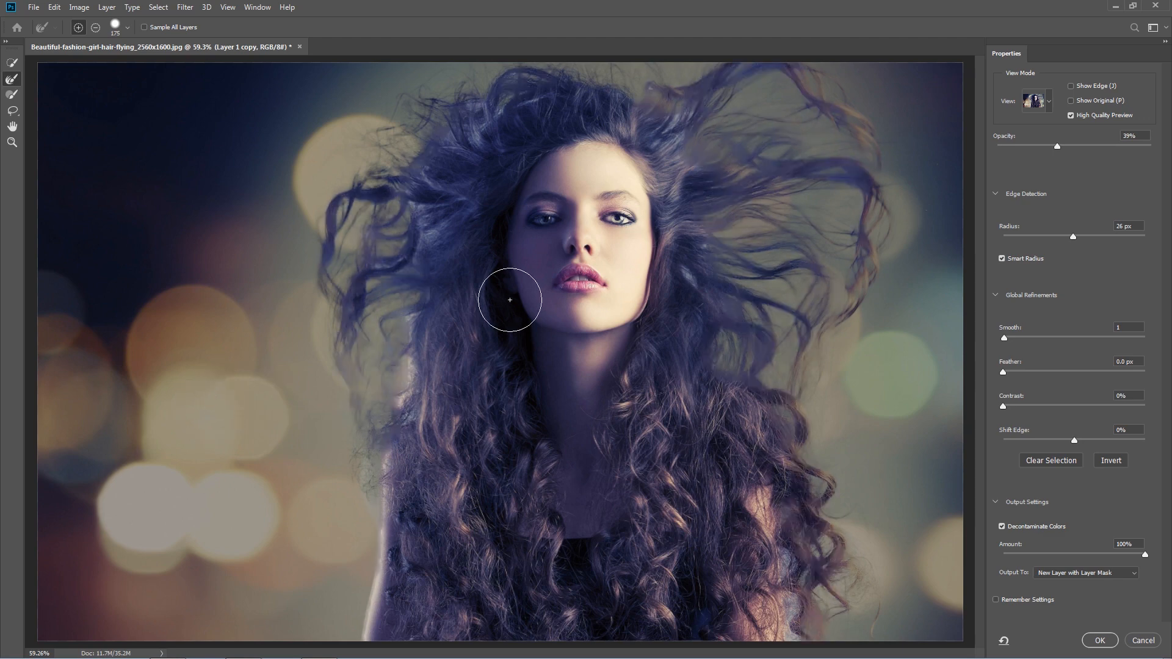
- Adjust the selection's Shift Edge amount and output the refined cutout to a new layer with a layer mask
click(1105, 439)
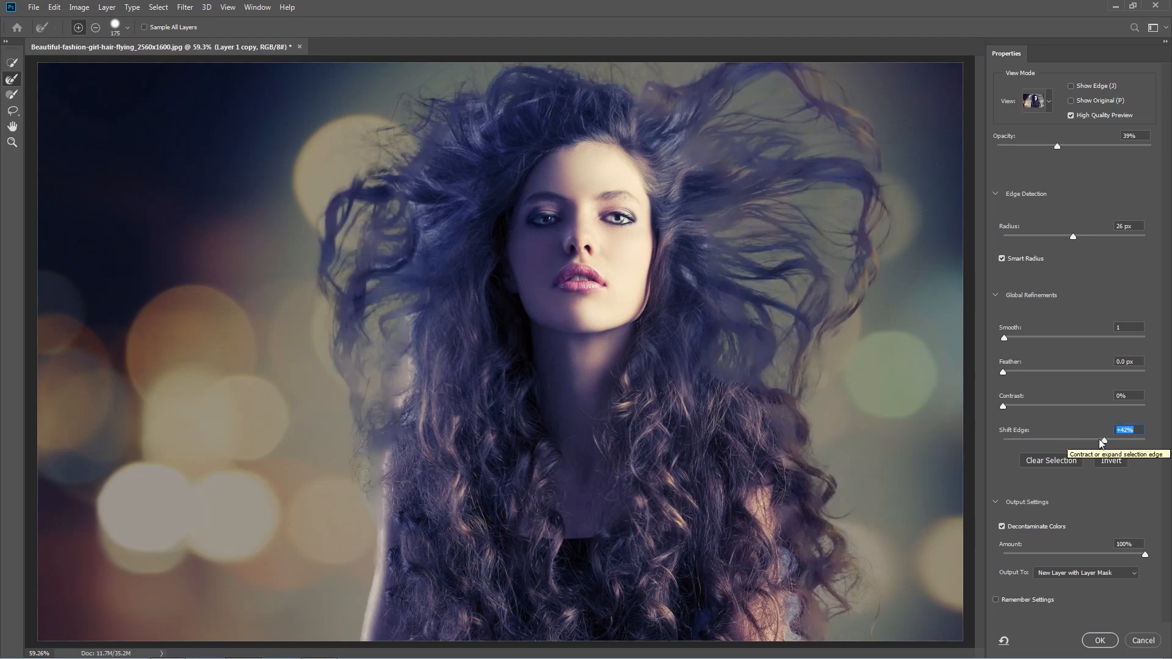
click(1024, 439)
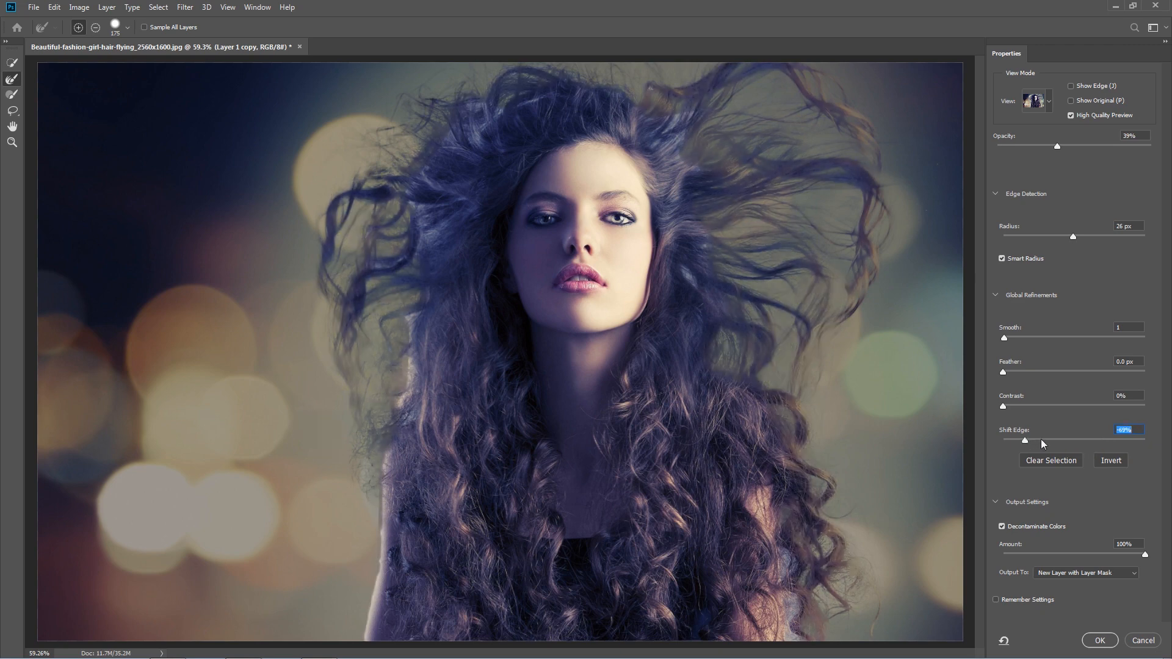
click(1042, 439)
drag(1056, 440, 1062, 441)
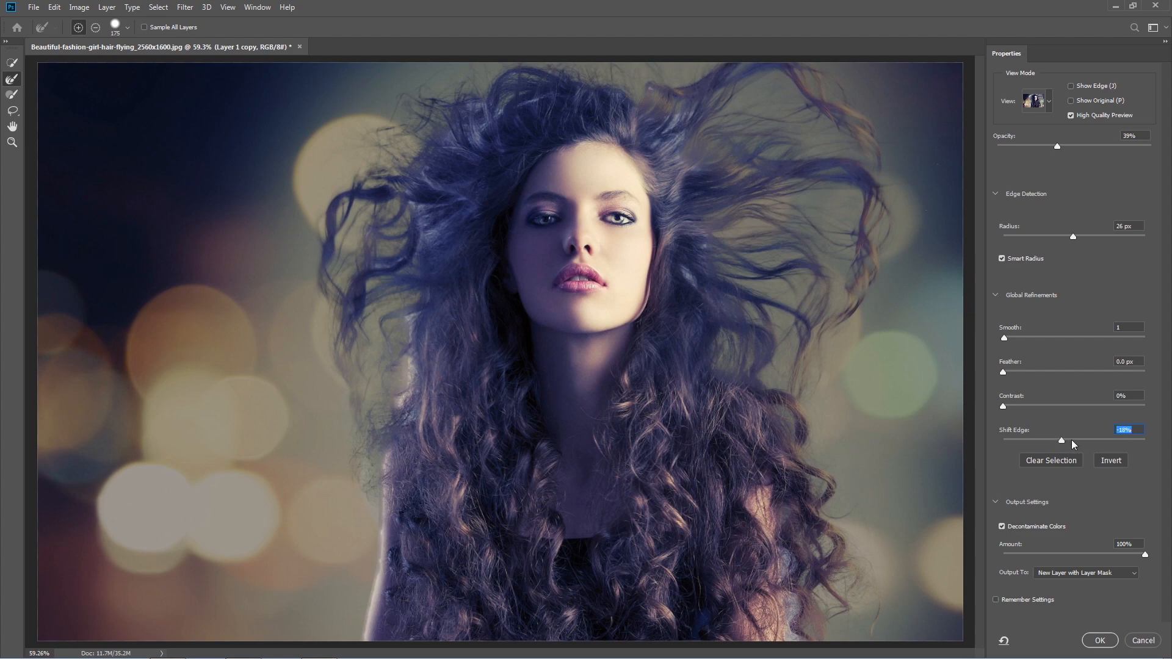
click(1068, 440)
click(1072, 440)
click(1099, 640)
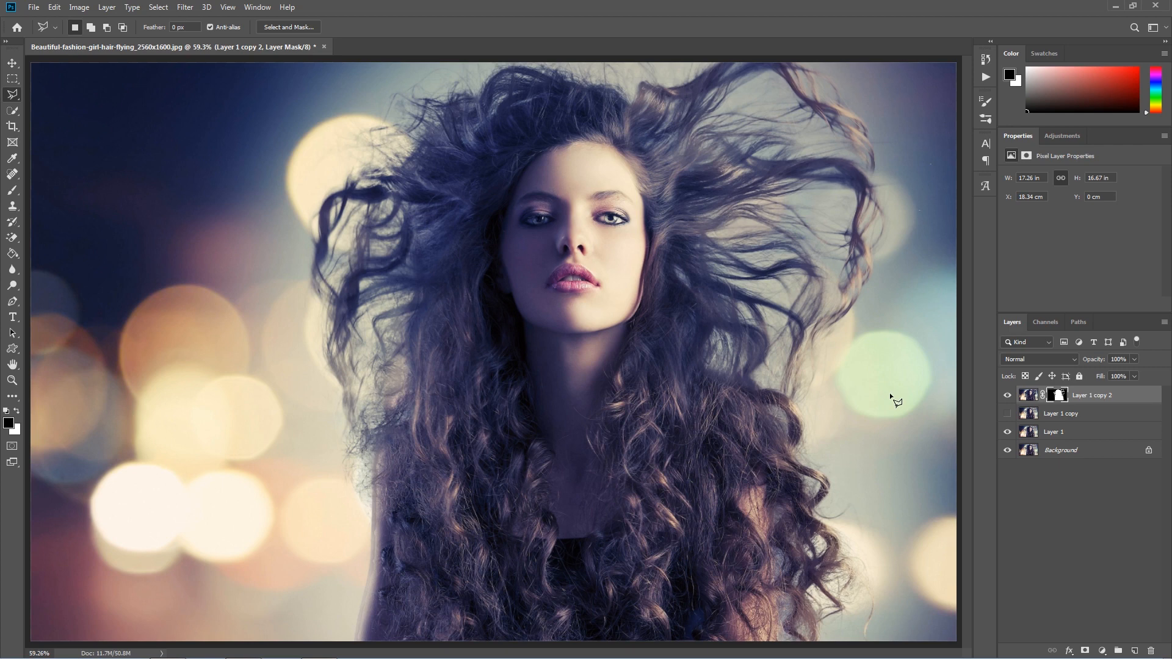
- Open the blue abstract image 95db393aced5578e66a952ddbb3e0eca.jpg and copy it into the woman's document as a new layer
key(ctrl+o)
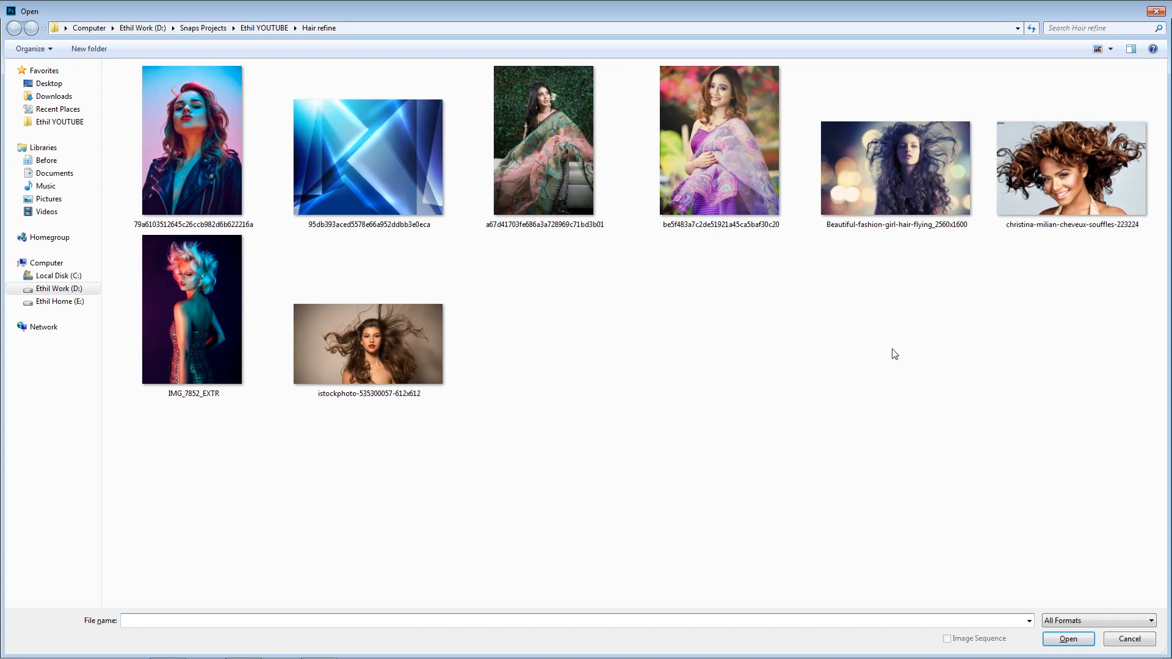
click(383, 227)
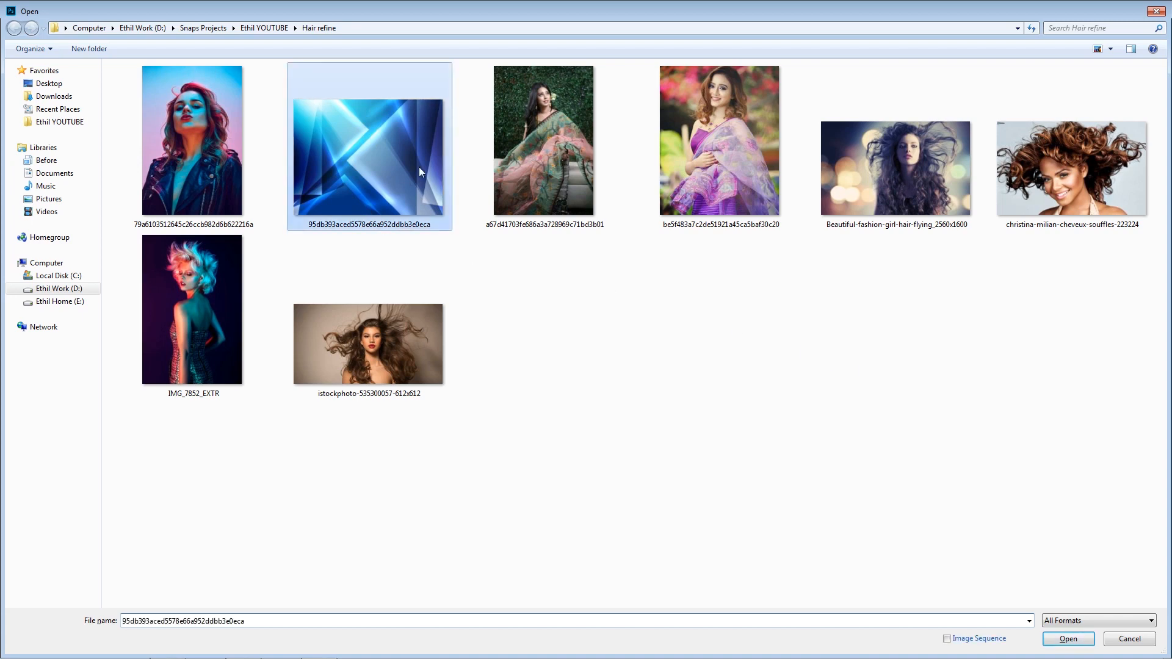
click(1068, 635)
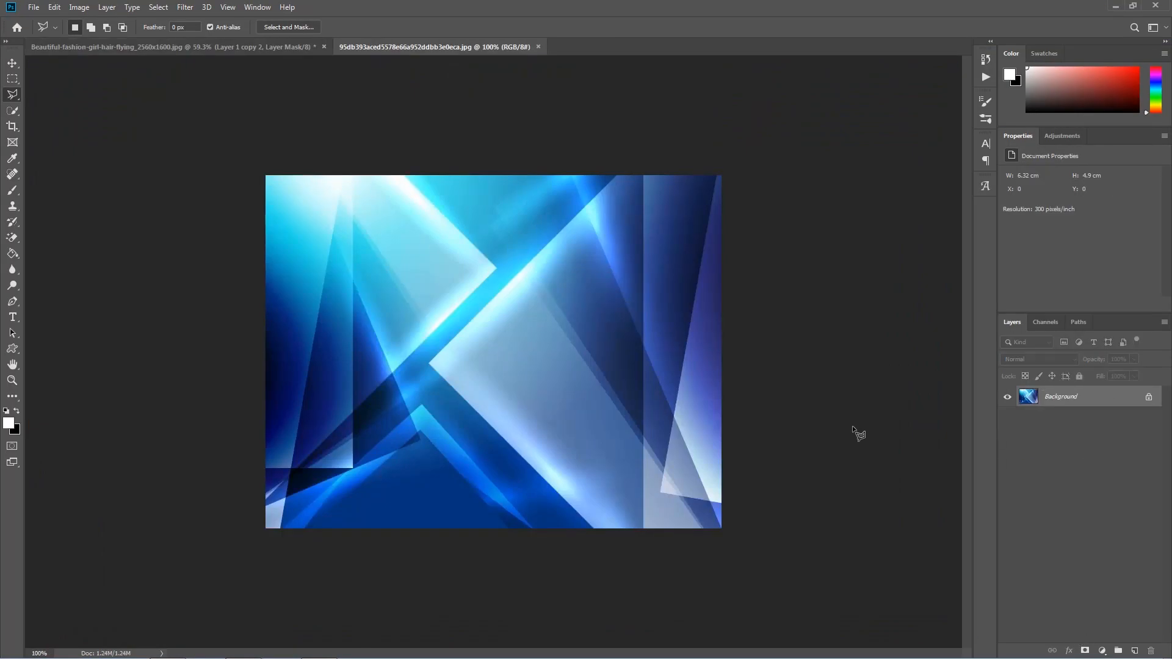
key(v)
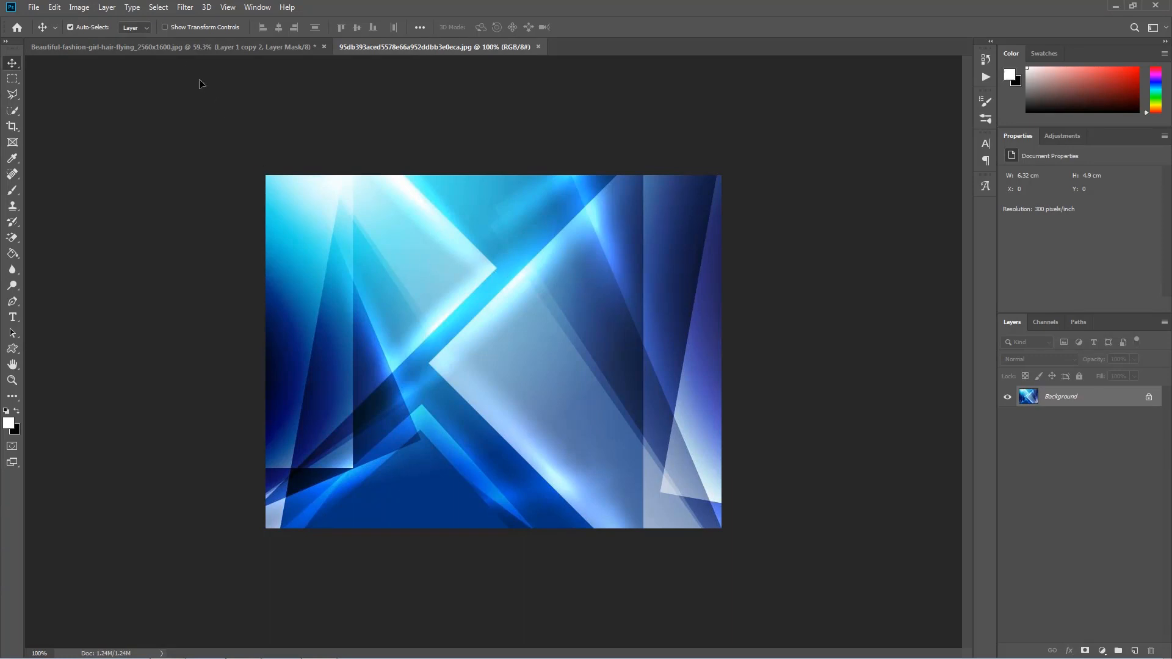
click(90, 47)
drag(87, 51, 587, 269)
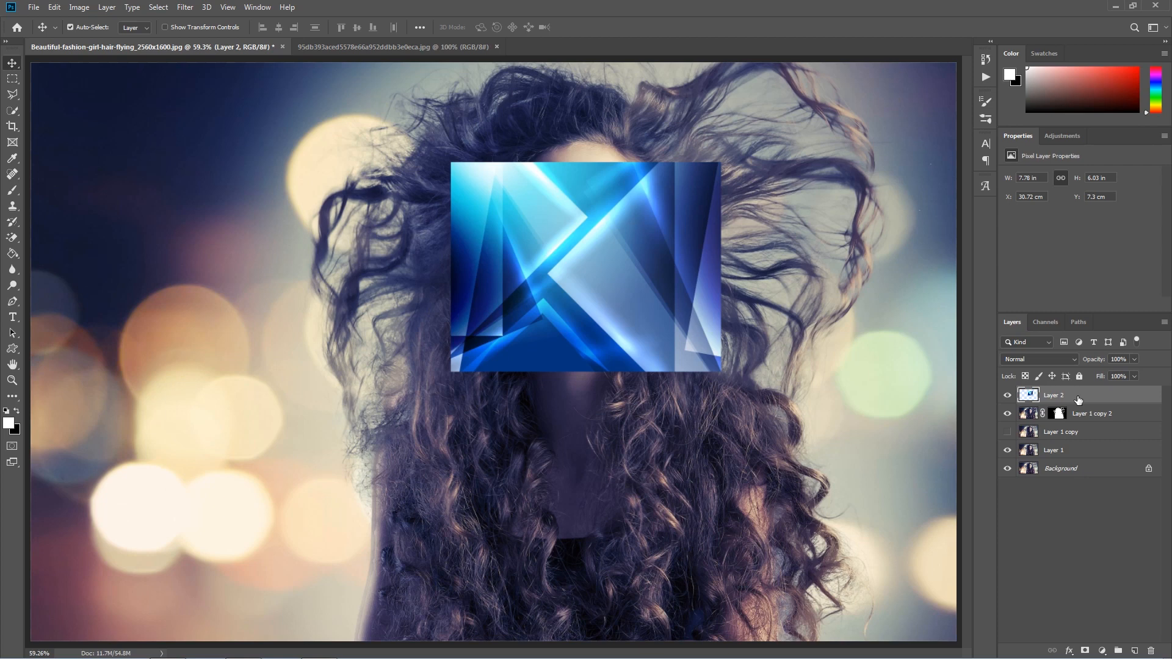
- Place the blue image layer beneath the woman's cutout, scale it to 386.91% and reposition it to cover the whole canvas
drag(1078, 399, 1078, 416)
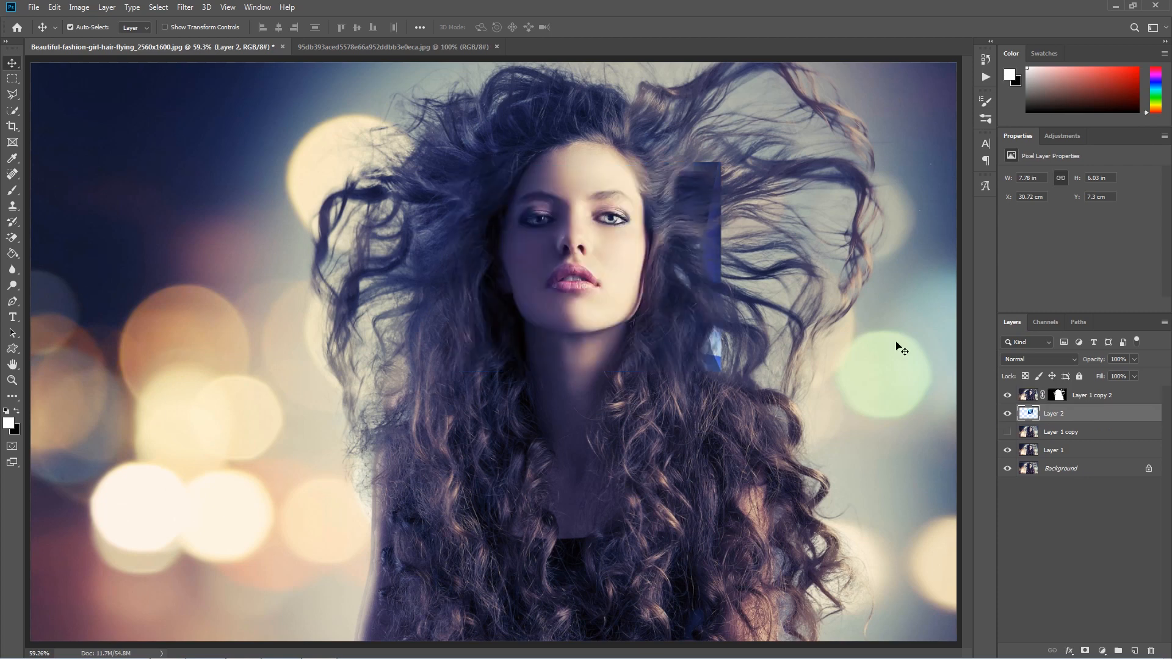
key(ctrl)
key(ctrl+t)
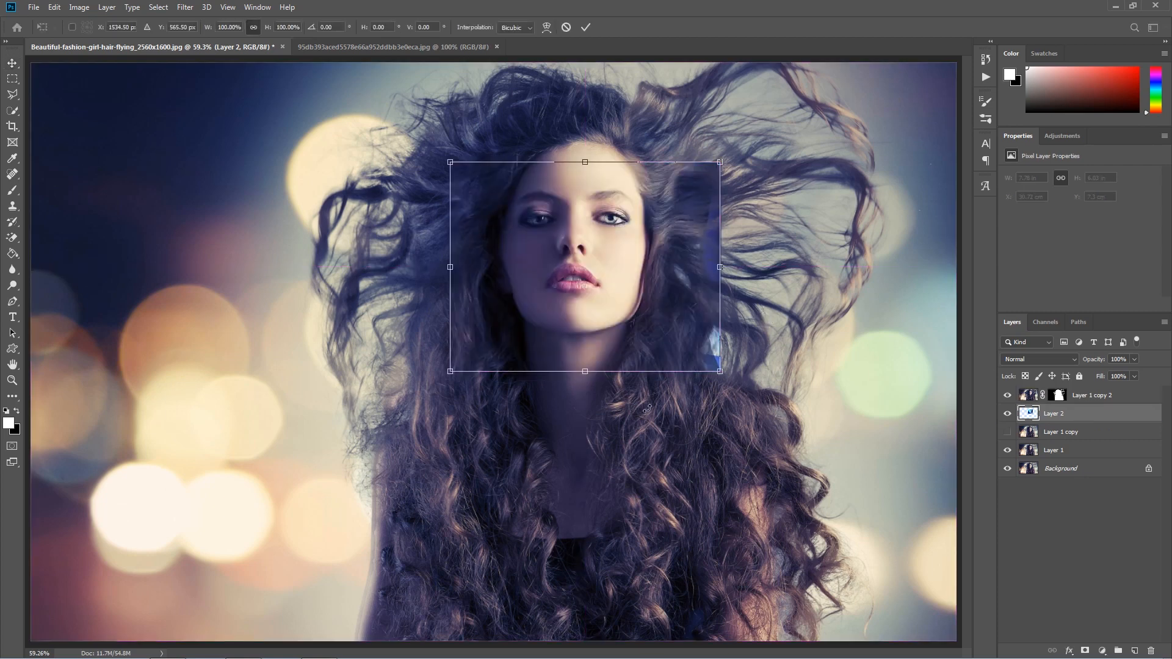
scroll(643, 391, down, 2)
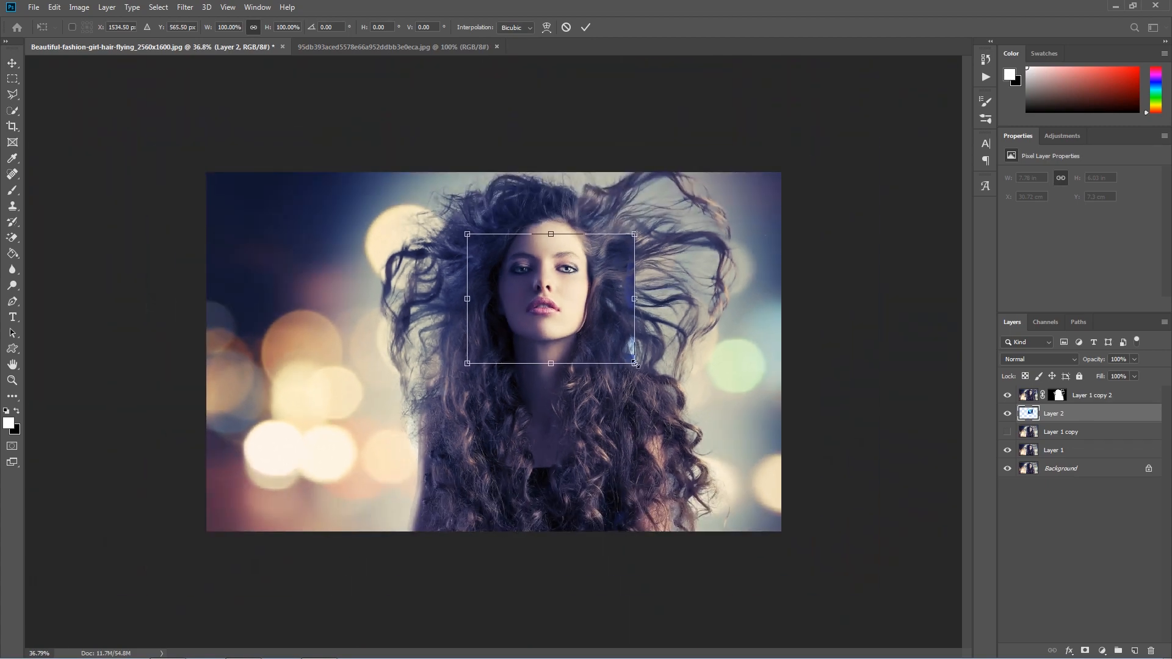
drag(635, 363, 845, 591)
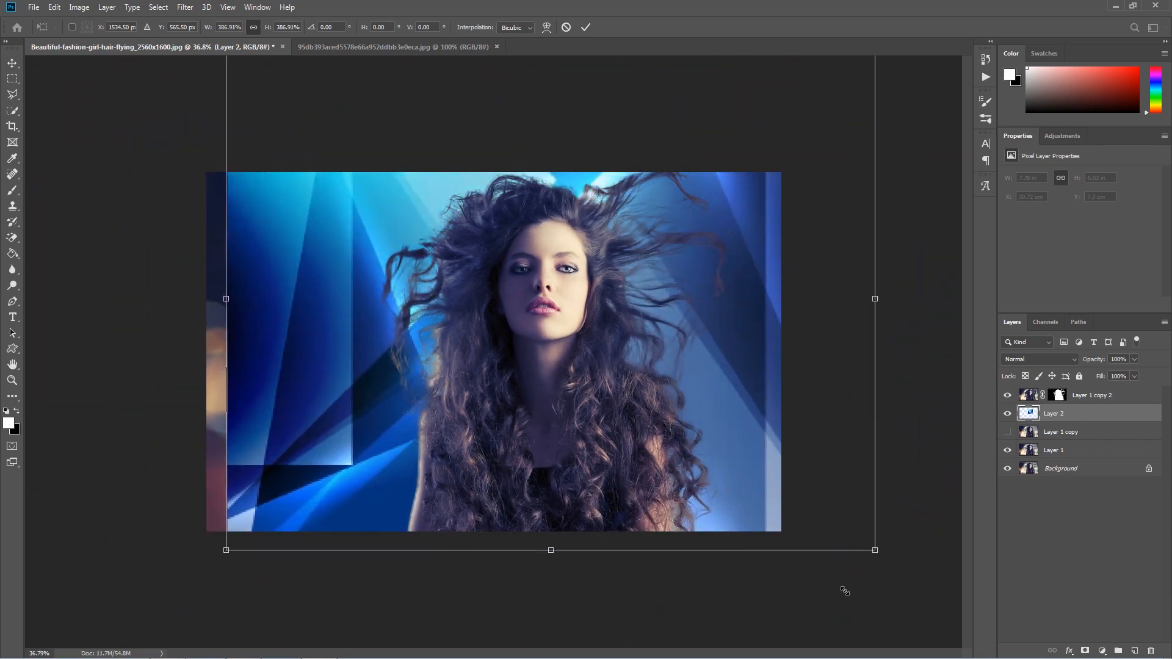
drag(837, 491, 804, 498)
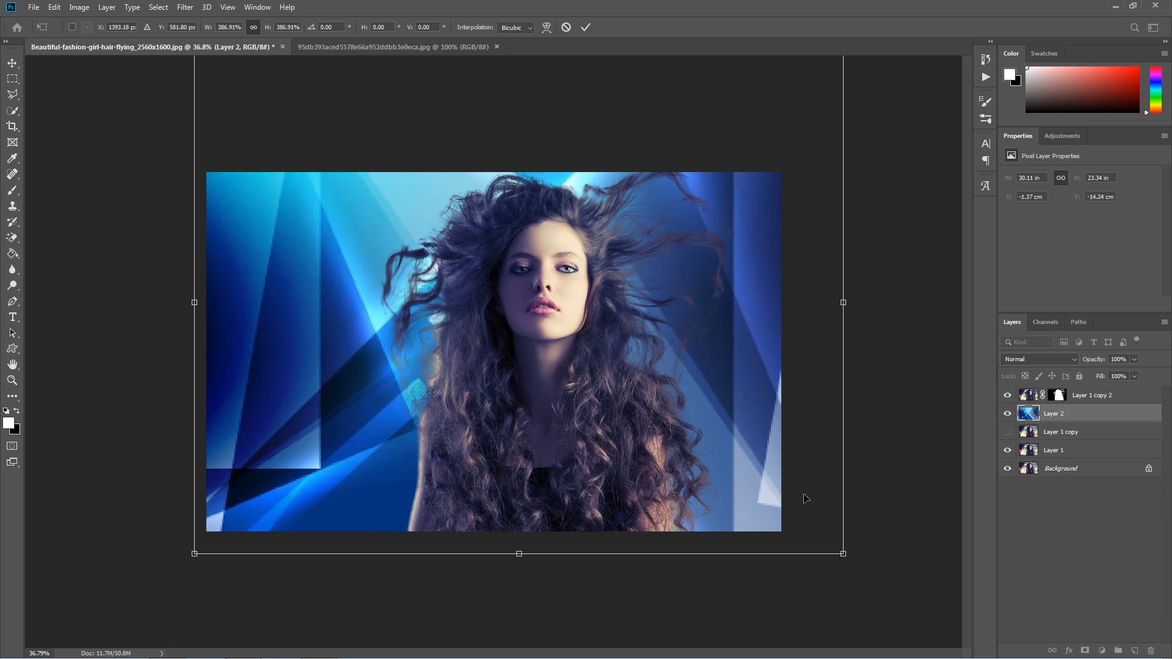
click(586, 27)
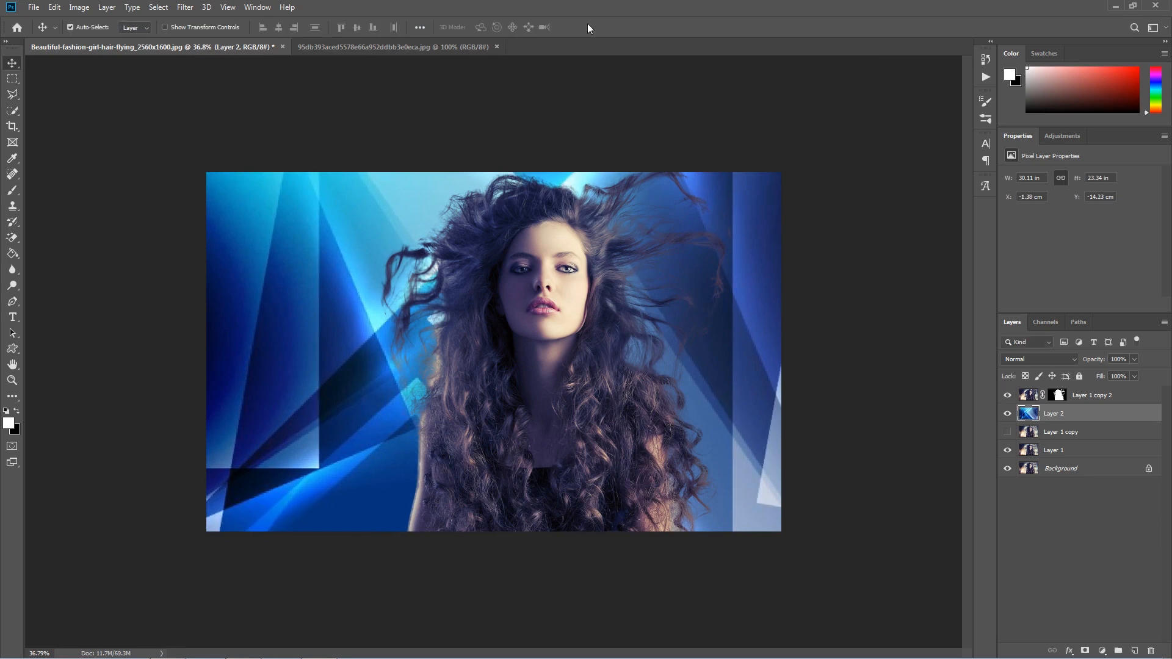
- Apply a Gaussian Blur to the blue background layer
key(ctrl+0)
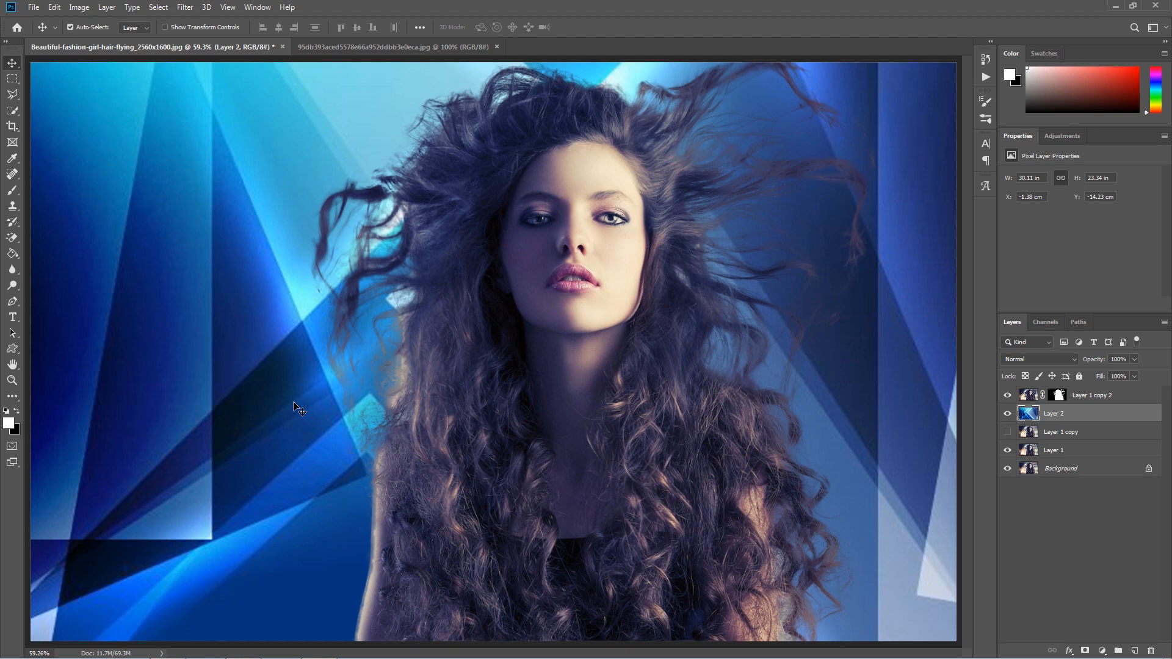
click(185, 7)
mouse_move(218, 145)
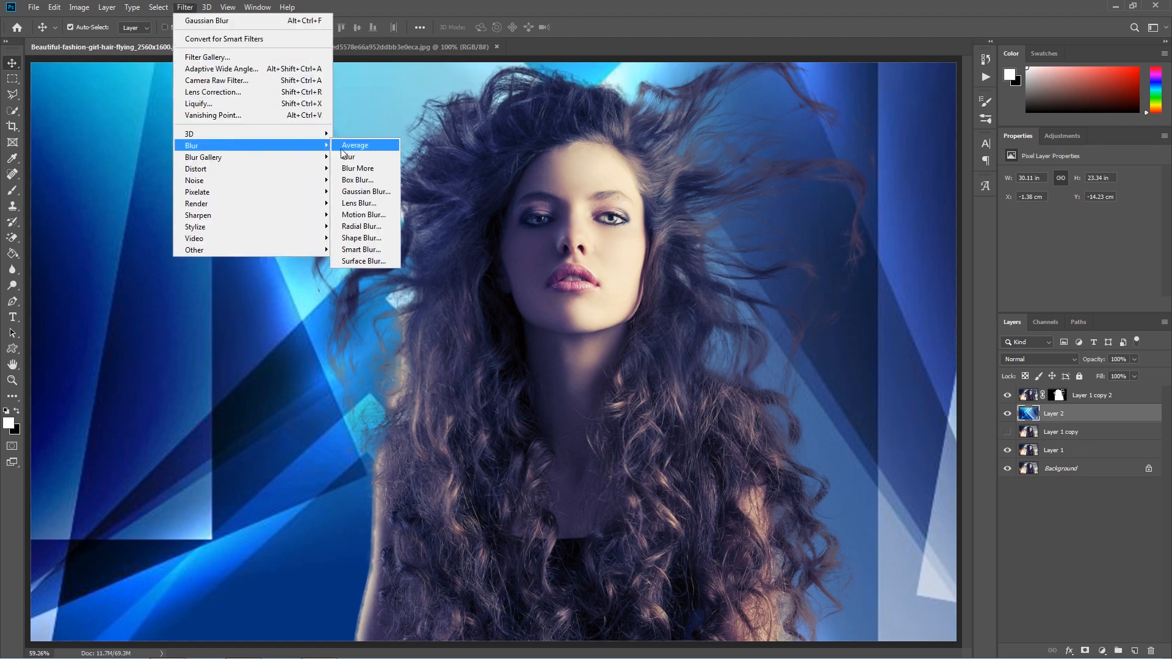
click(366, 191)
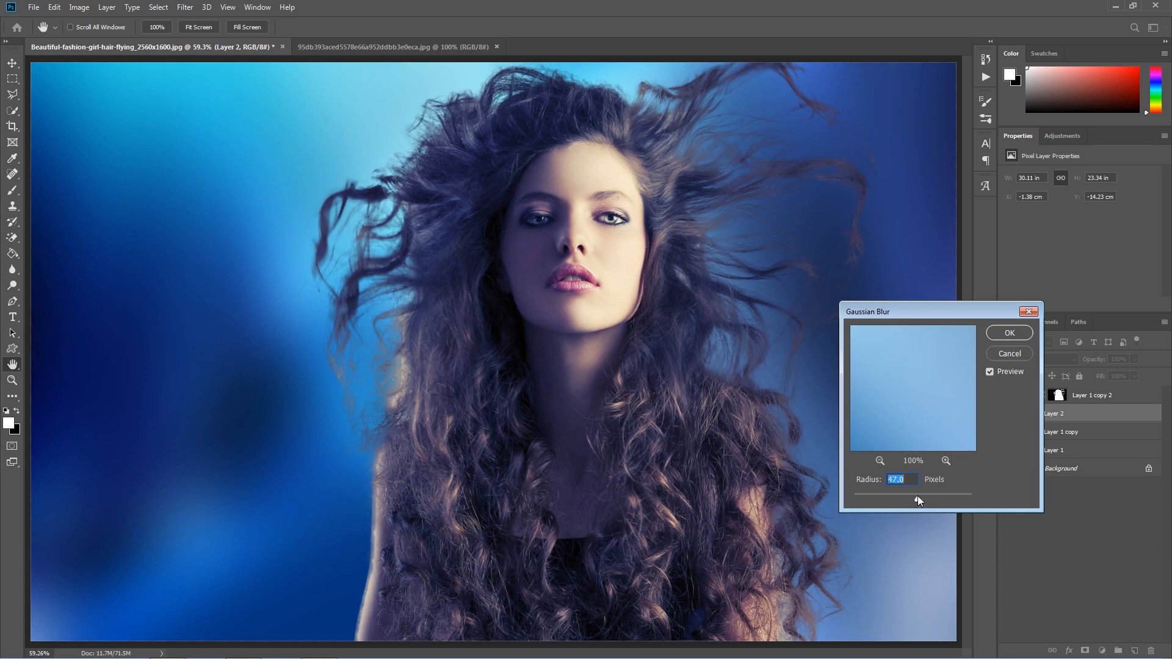
click(1009, 334)
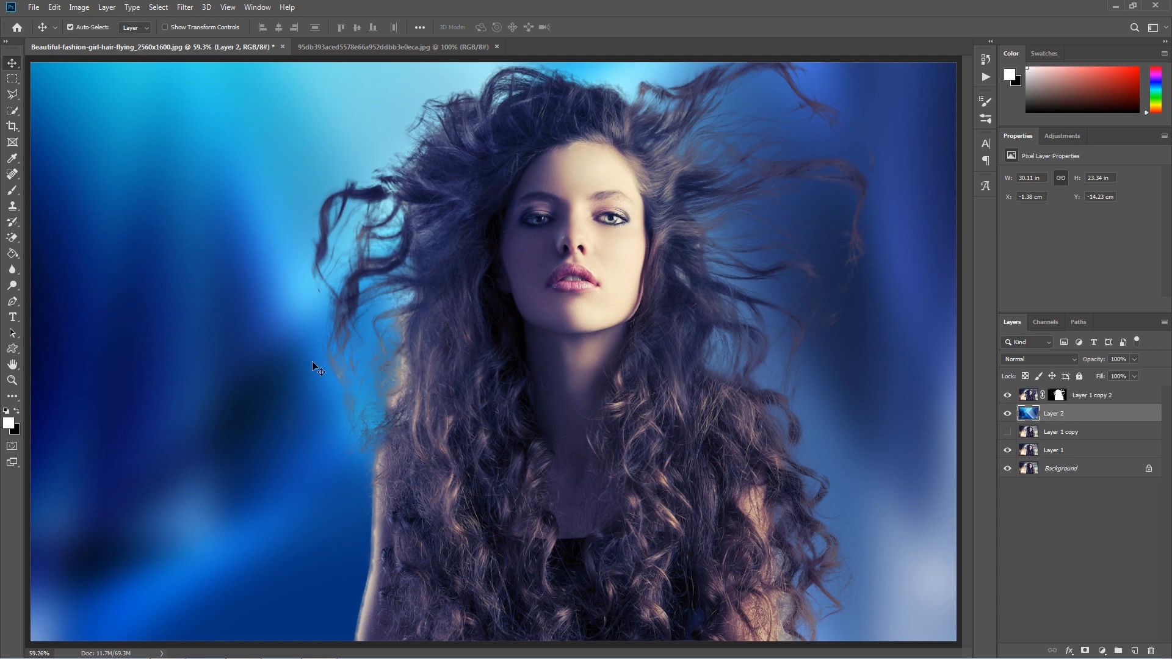
- Brighten the blue background layer around the woman's hair with a soft 900 px white brush in Overlay mode at 43% opacity
click(9, 423)
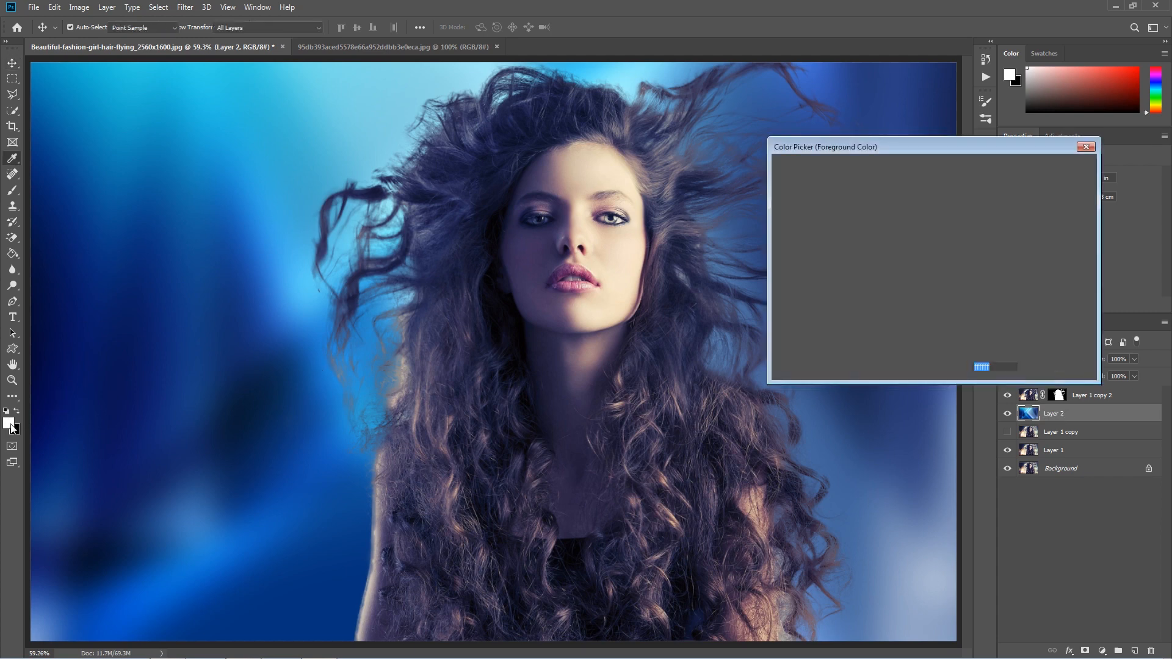
click(1000, 165)
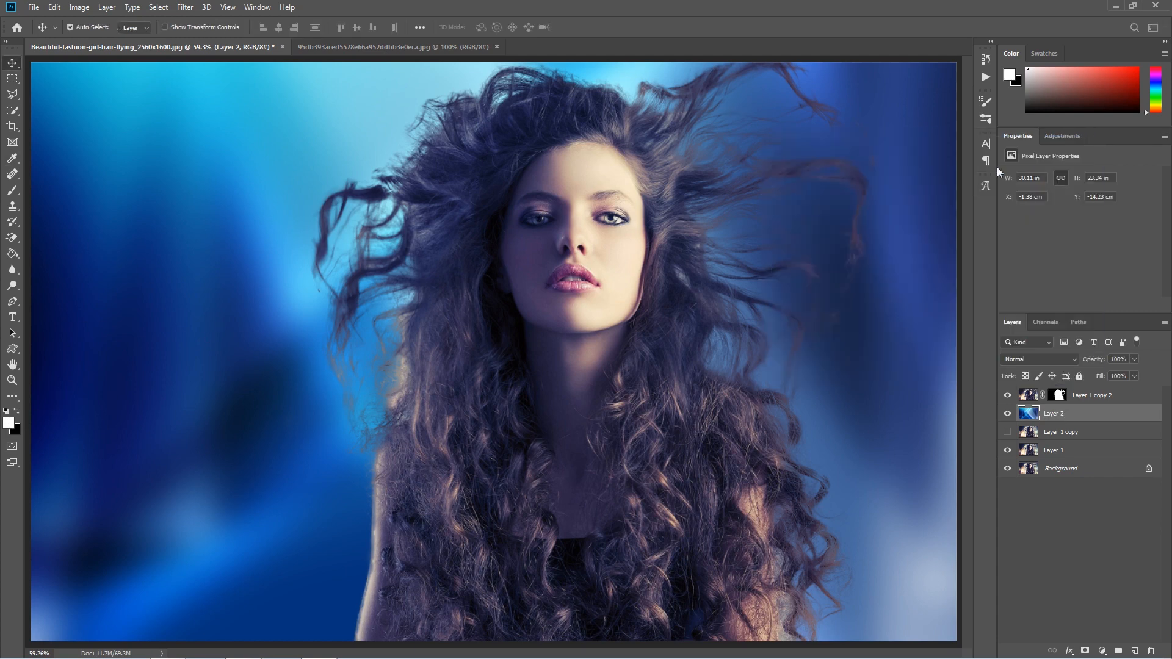
click(12, 190)
key(bracketright)
key(bracketright)
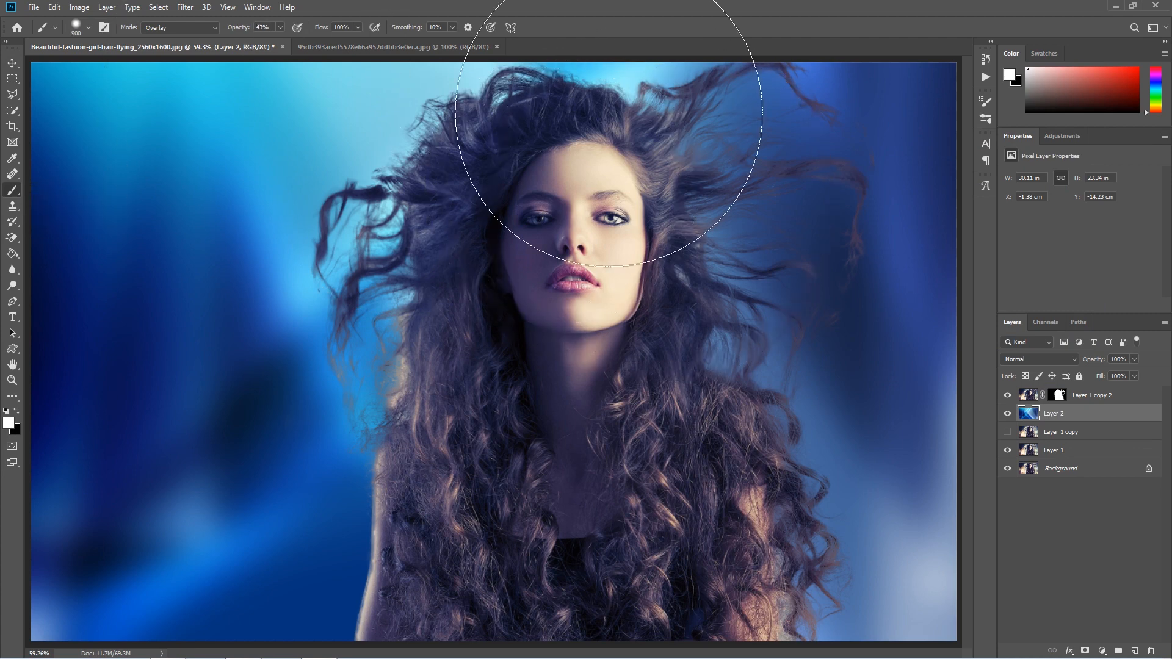
click(706, 177)
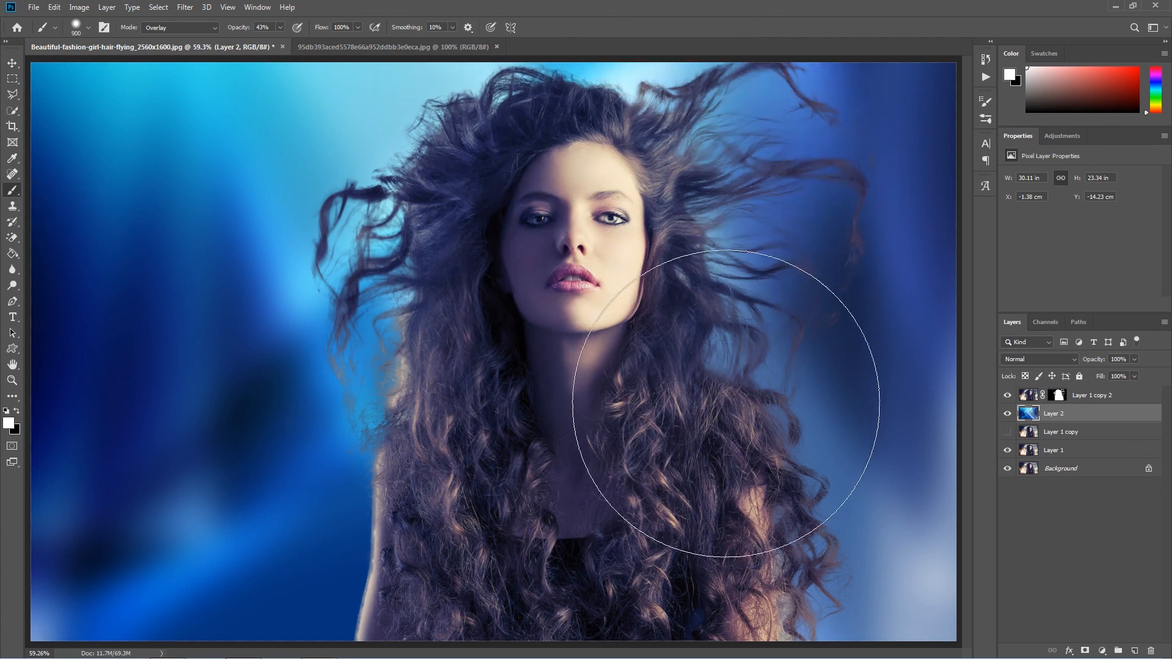
click(452, 379)
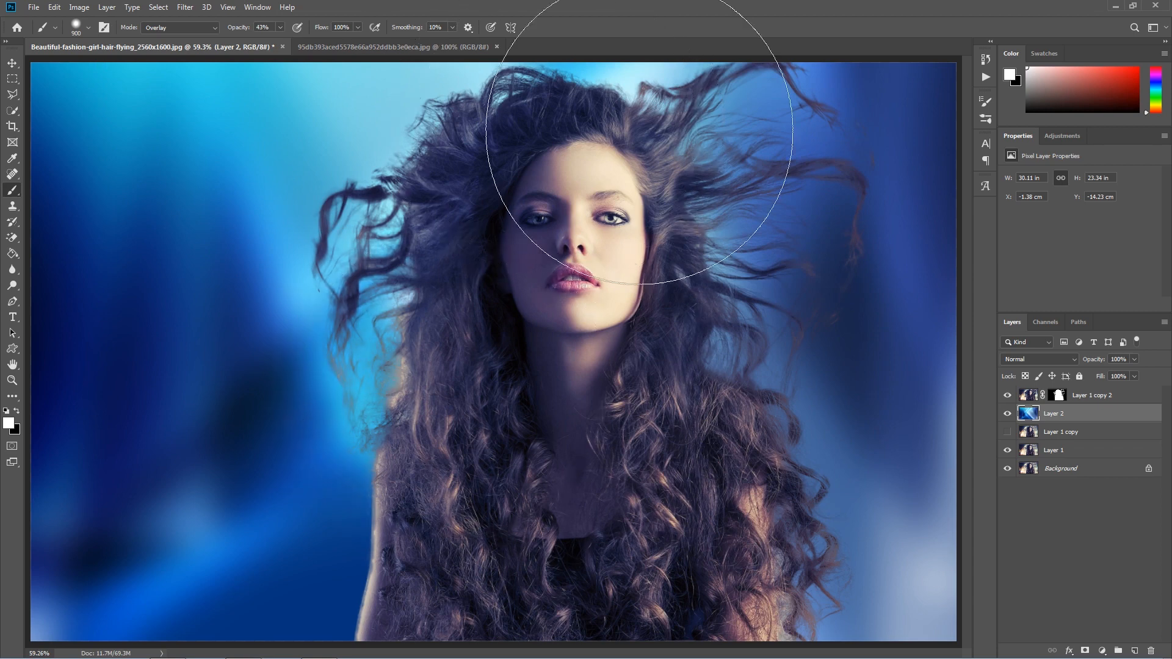
click(751, 134)
click(773, 493)
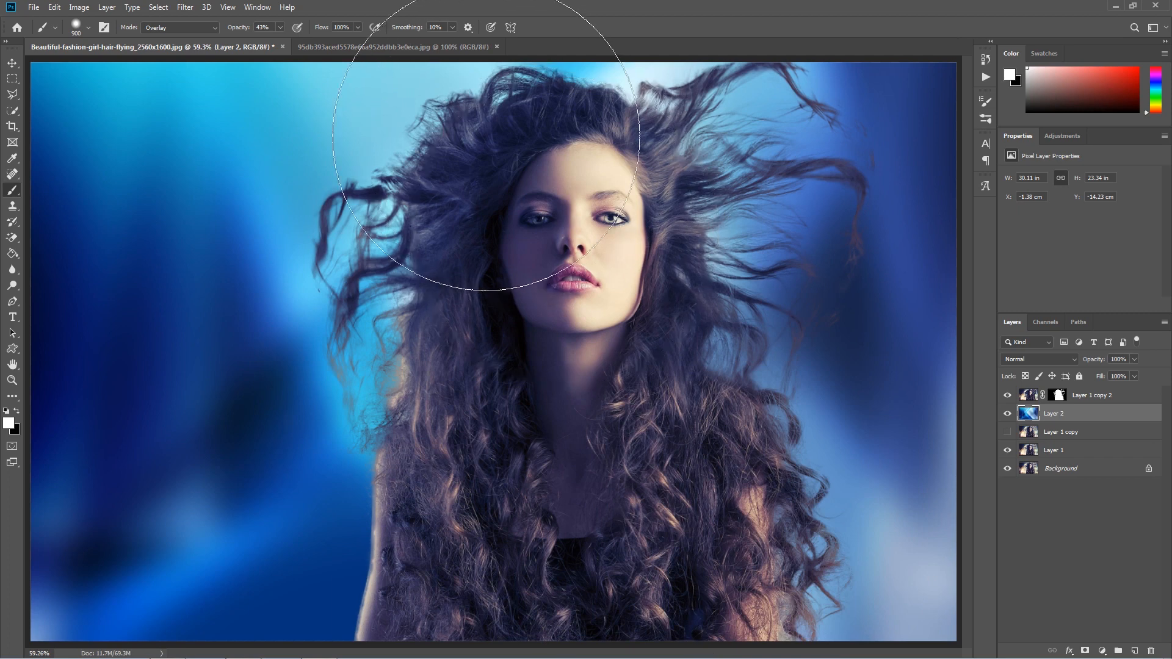
- View the finished composite in full-screen mode without the interface
key(v)
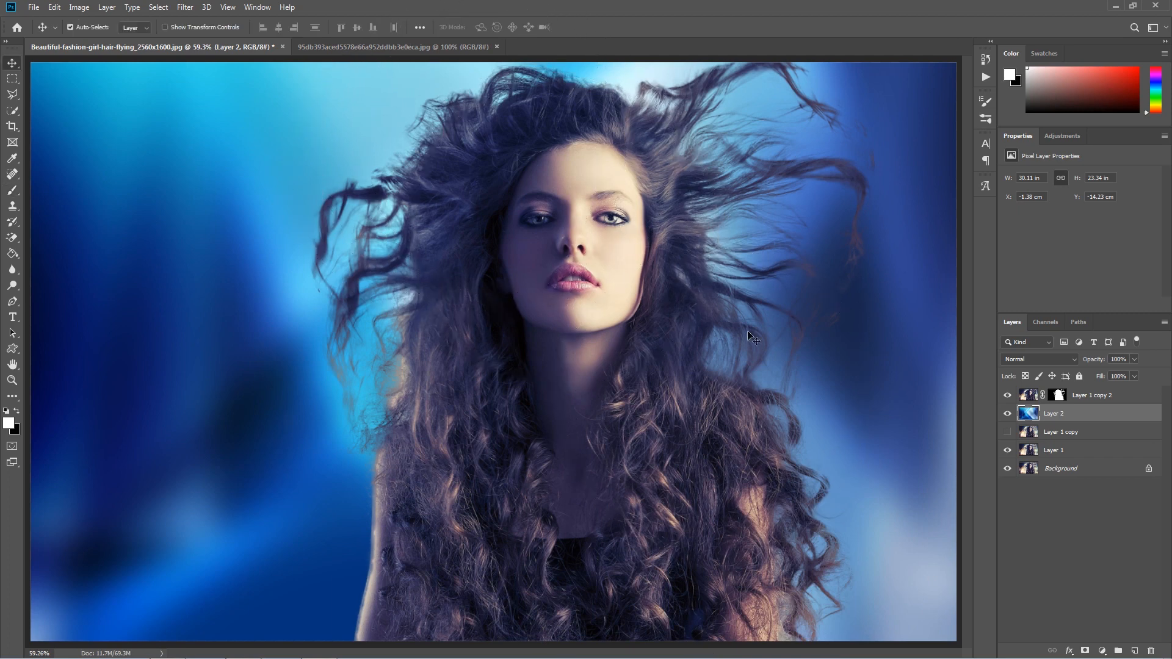
key(f)
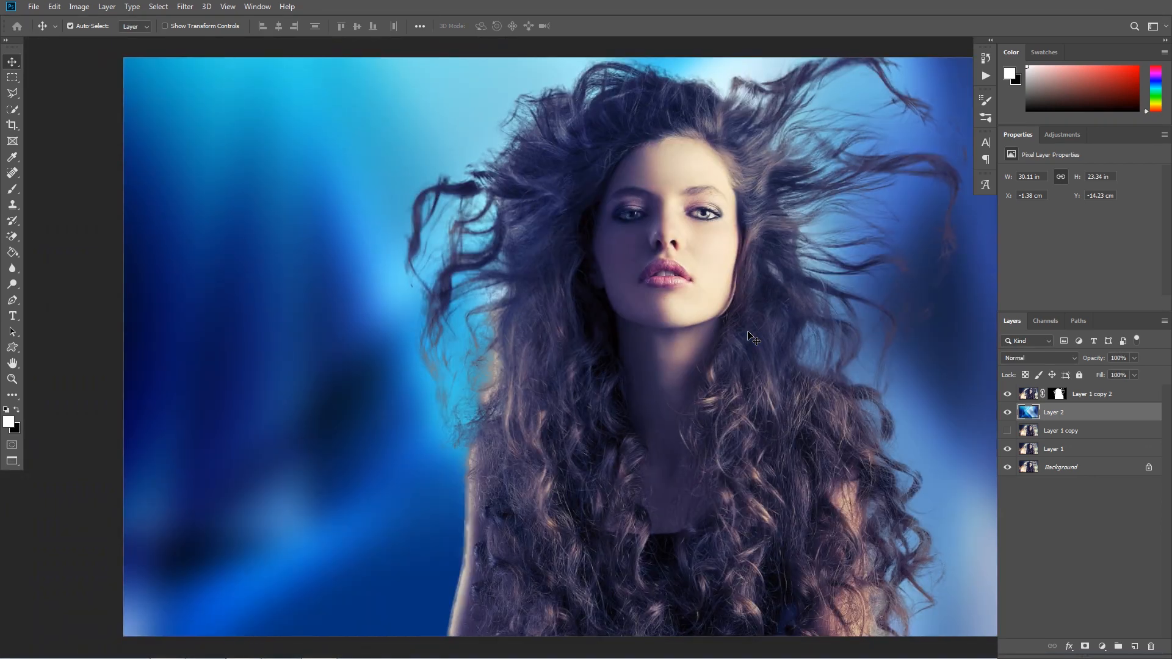
key(f)
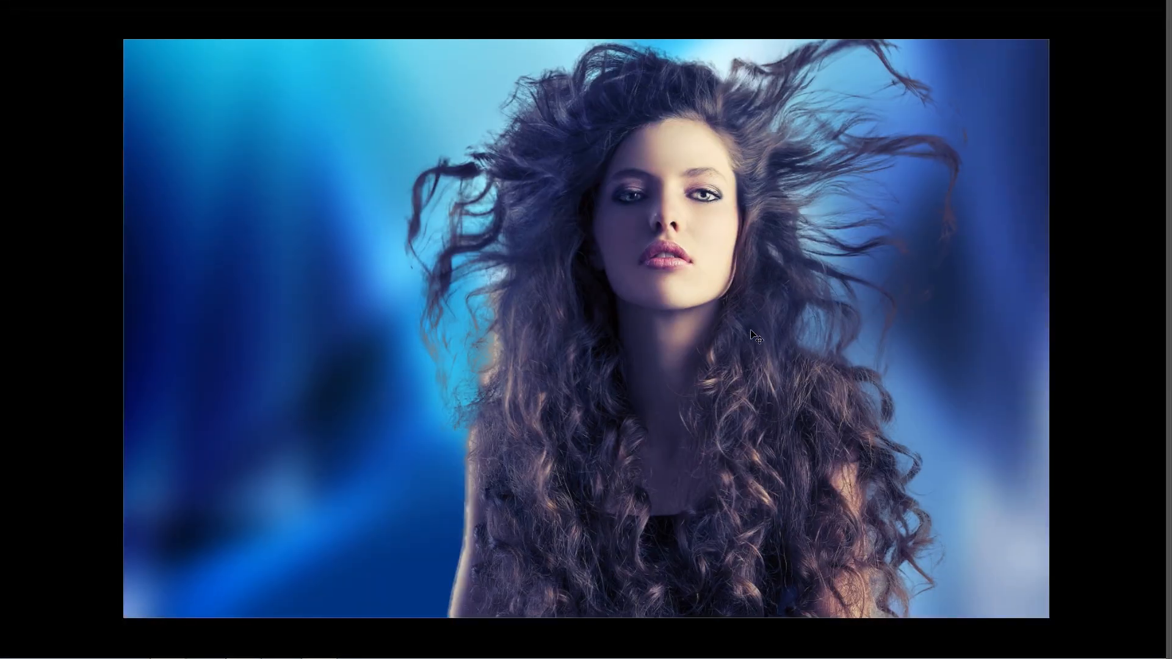